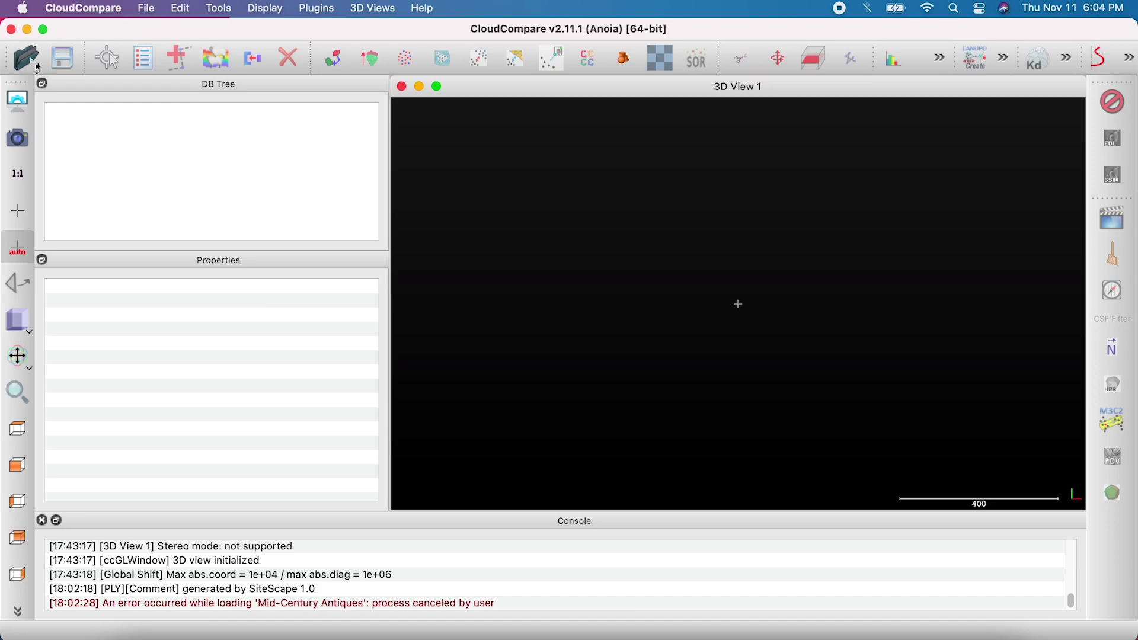
# Step: Open Mid-Century Antiques.ply, applying the PLY load settings to all fields
pyautogui.press('super+o')
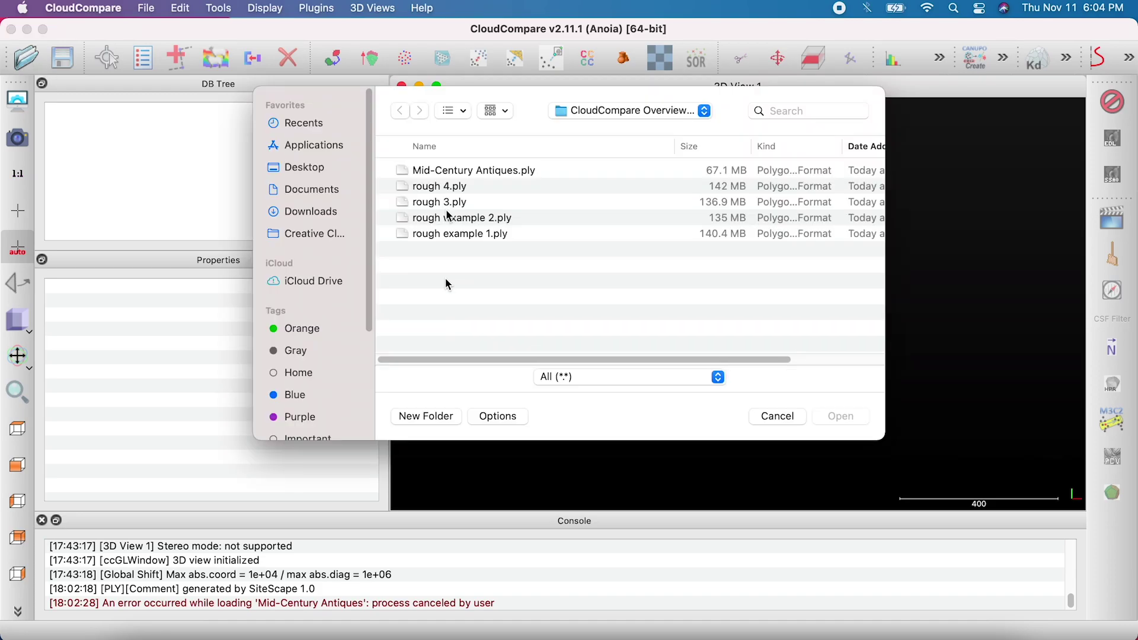
pyautogui.click(461, 170)
pyautogui.click(834, 418)
pyautogui.click(589, 565)
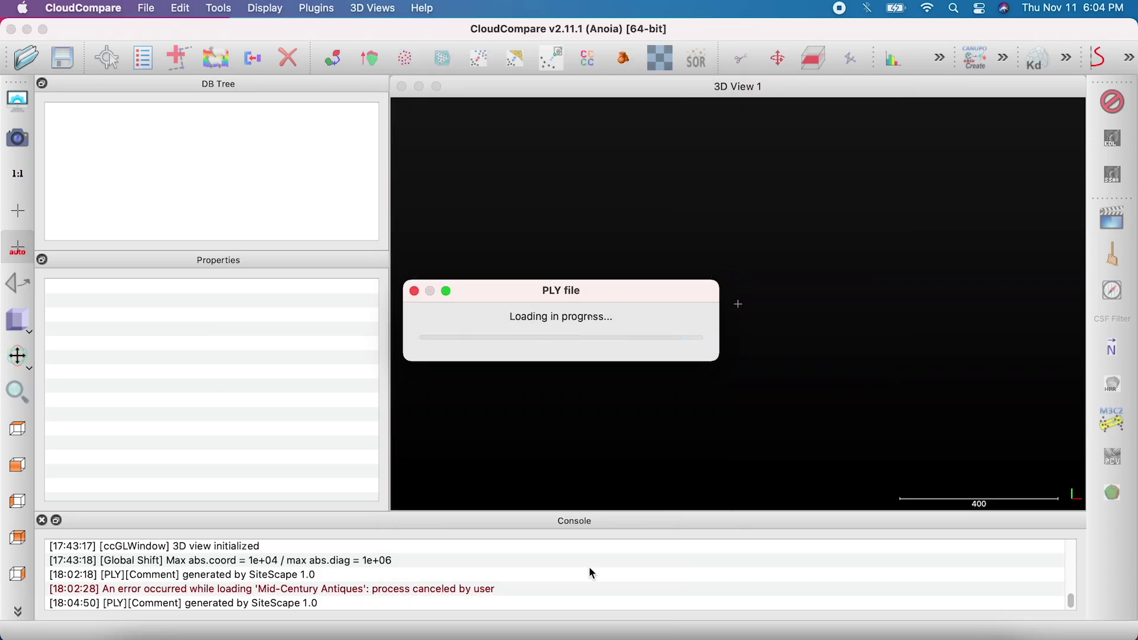
# Step: Tilt the view to look down on the room and select the Mid-Century Antiques cloud
pyautogui.moveTo(711, 308); pyautogui.dragTo(771, 356)
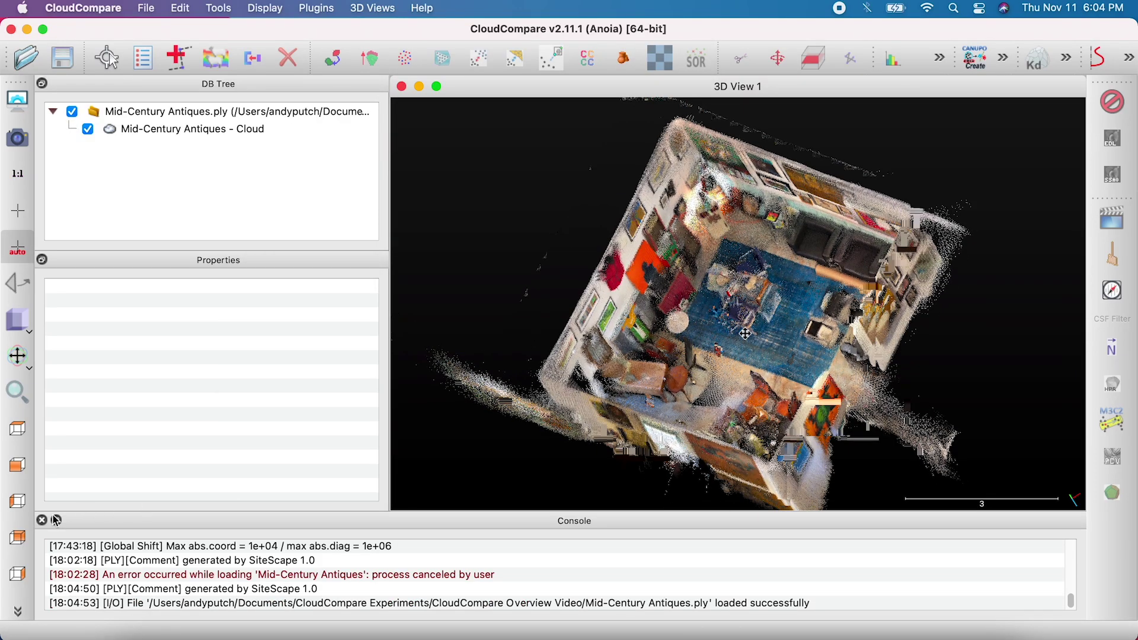
pyautogui.click(42, 520)
pyautogui.moveTo(726, 297); pyautogui.dragTo(747, 314)
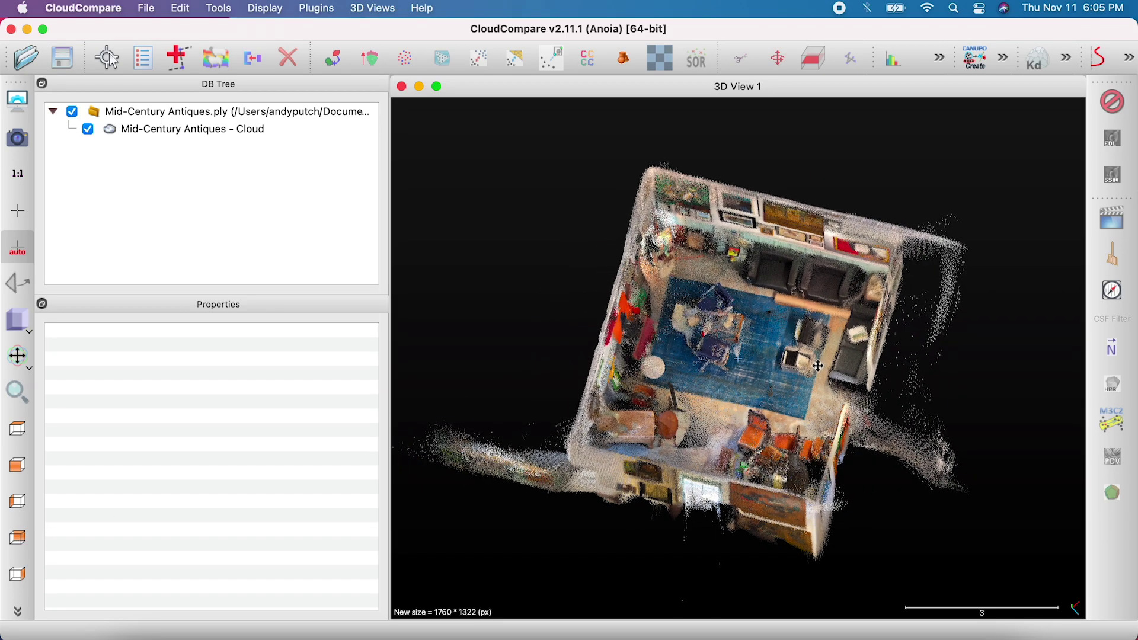
pyautogui.click(177, 132)
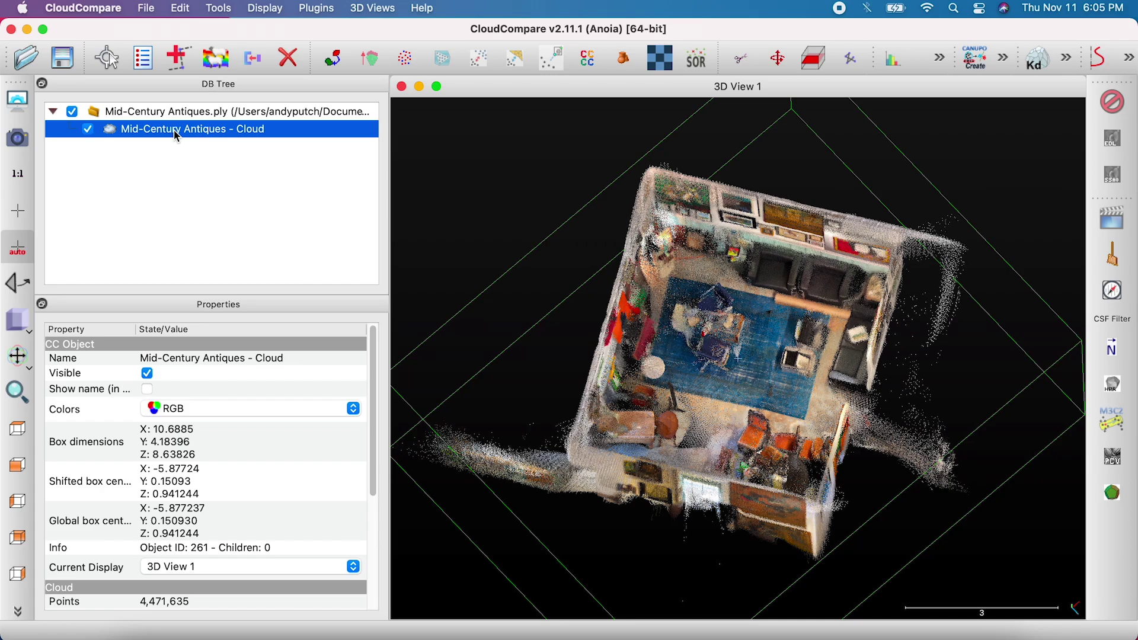
# Step: Run Statistical Outlier Removal on the room scan with an nSigma multiplier of 2
pyautogui.click(699, 60)
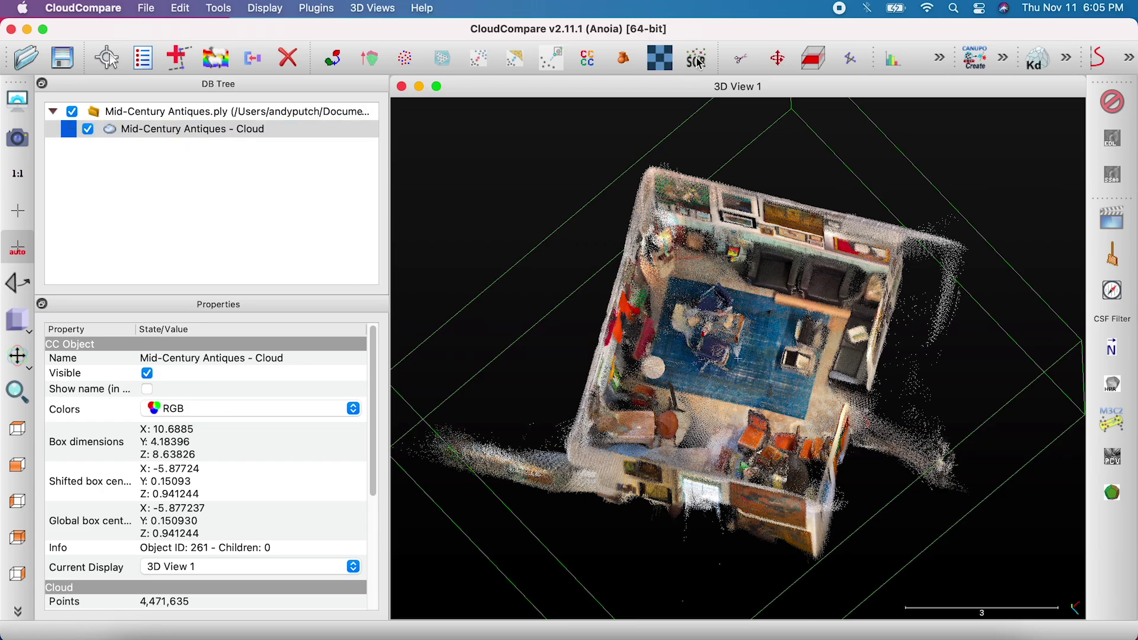
pyautogui.click(613, 310)
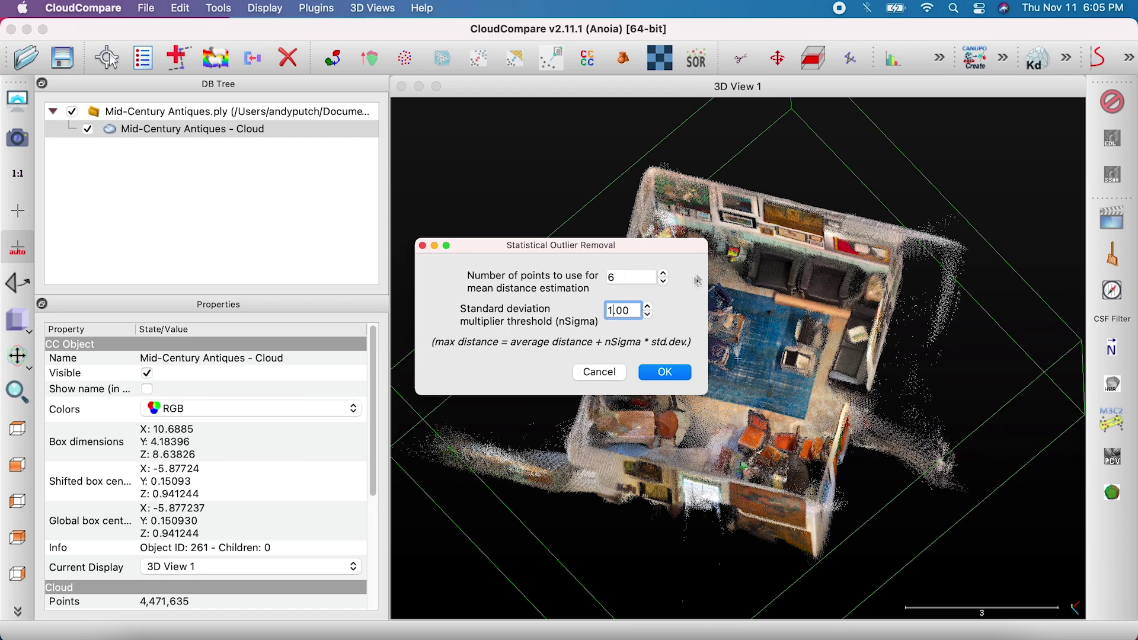
pyautogui.press('BackSpace')
pyautogui.write('2')
pyautogui.click(670, 374)
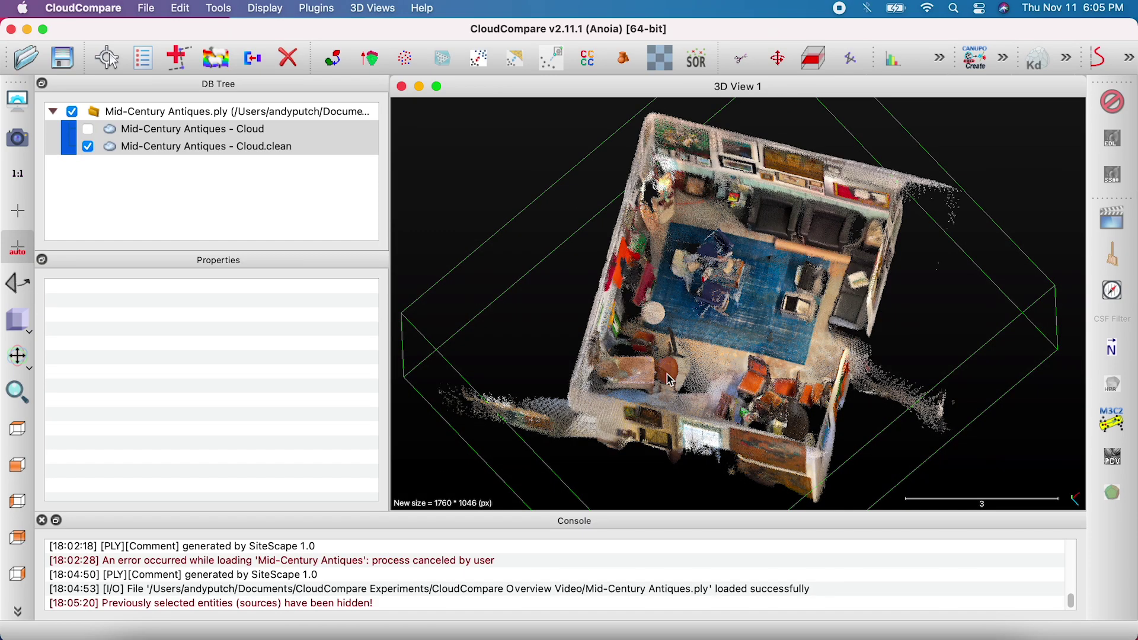
# Step: Delete the original uncleaned cloud from the DB Tree
pyautogui.click(41, 520)
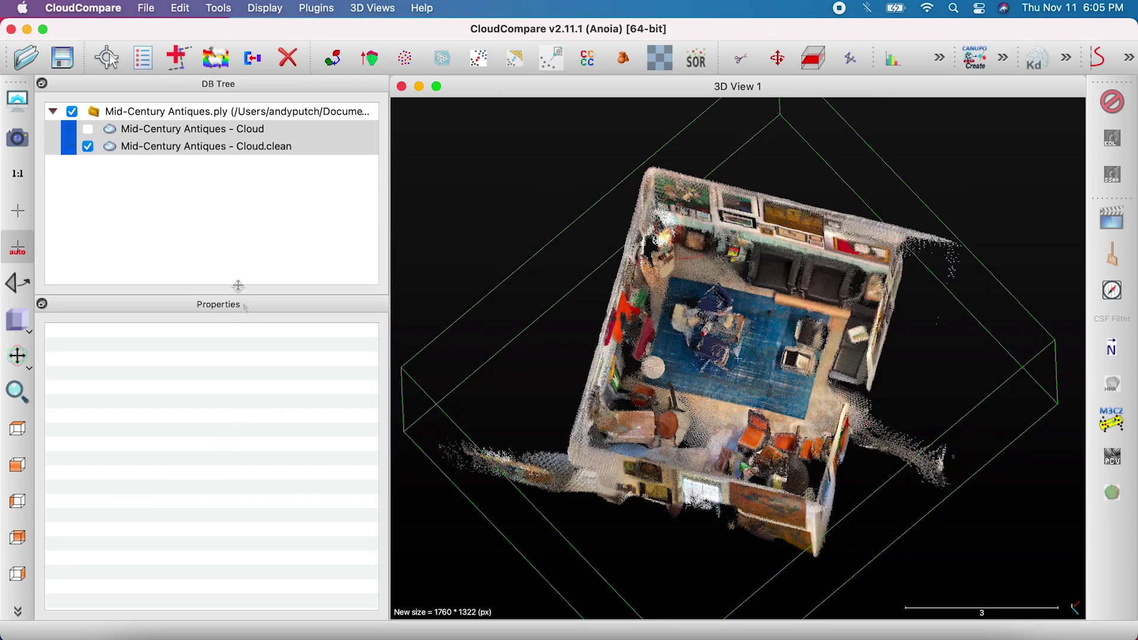
pyautogui.click(193, 133)
pyautogui.click(193, 133)
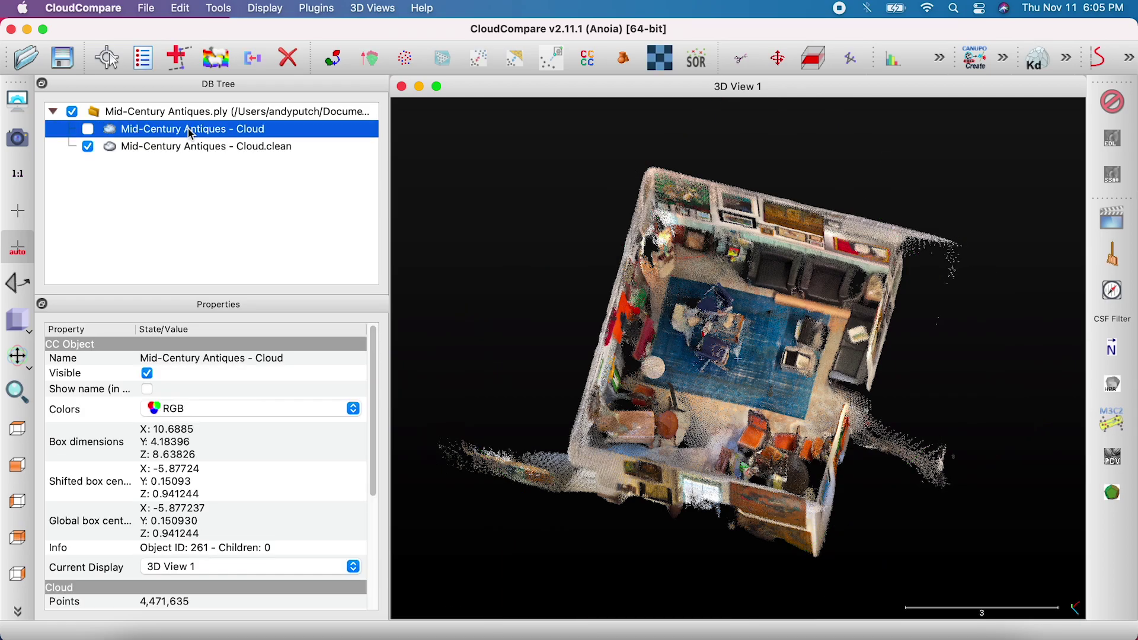
pyautogui.rightClick(191, 134)
pyautogui.click(226, 256)
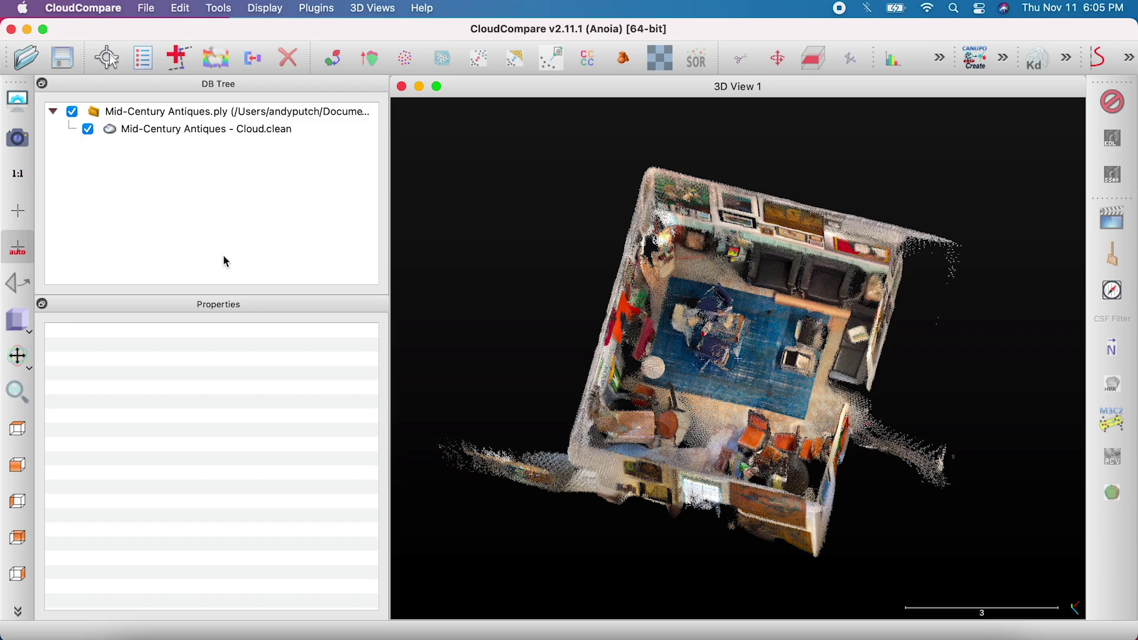
# Step: Compute roughness with a 0.04 radius on Cloud.clean, then switch its display back to RGB colours
pyautogui.click(217, 130)
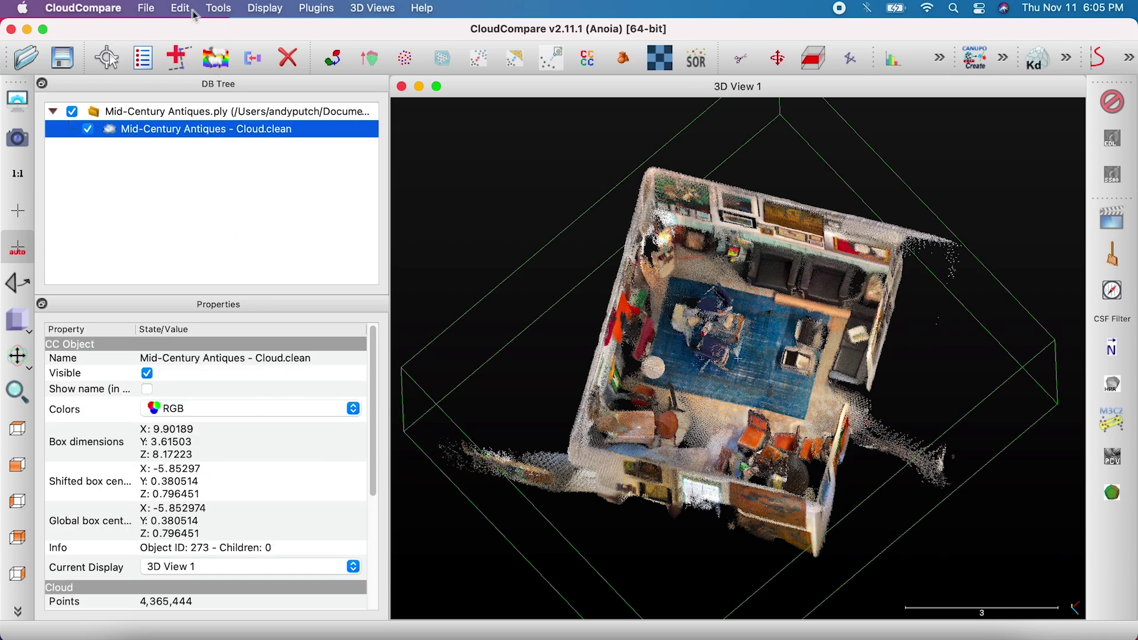
pyautogui.click(219, 8)
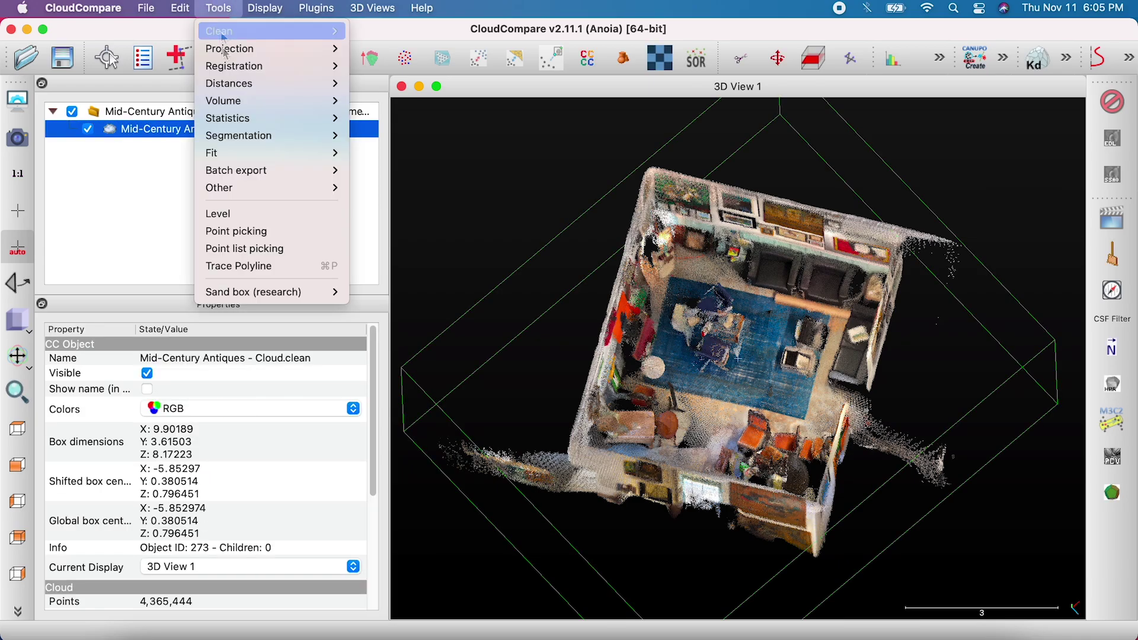
pyautogui.moveTo(237, 197)
pyautogui.click(383, 189)
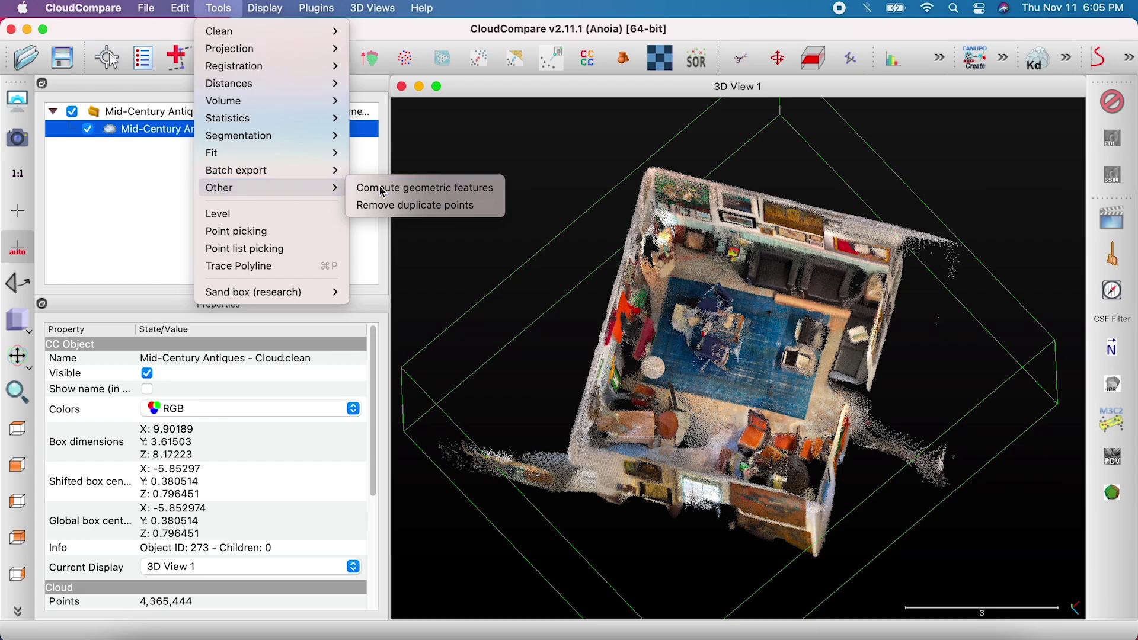
pyautogui.click(416, 143)
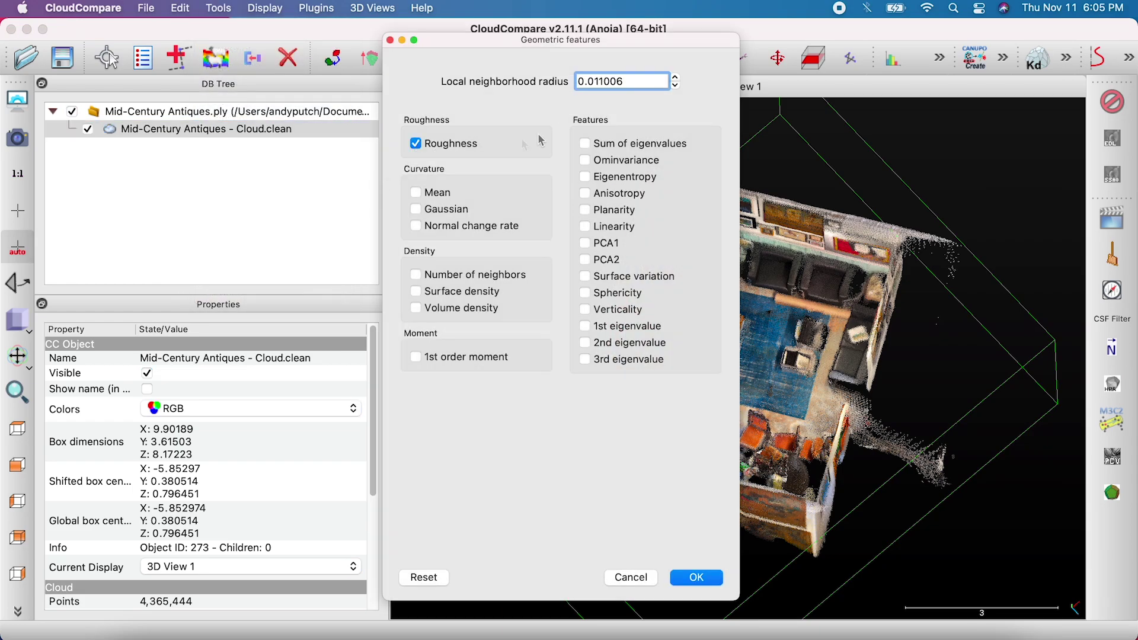
pyautogui.moveTo(597, 79); pyautogui.dragTo(693, 81)
pyautogui.write('04')
pyautogui.click(704, 579)
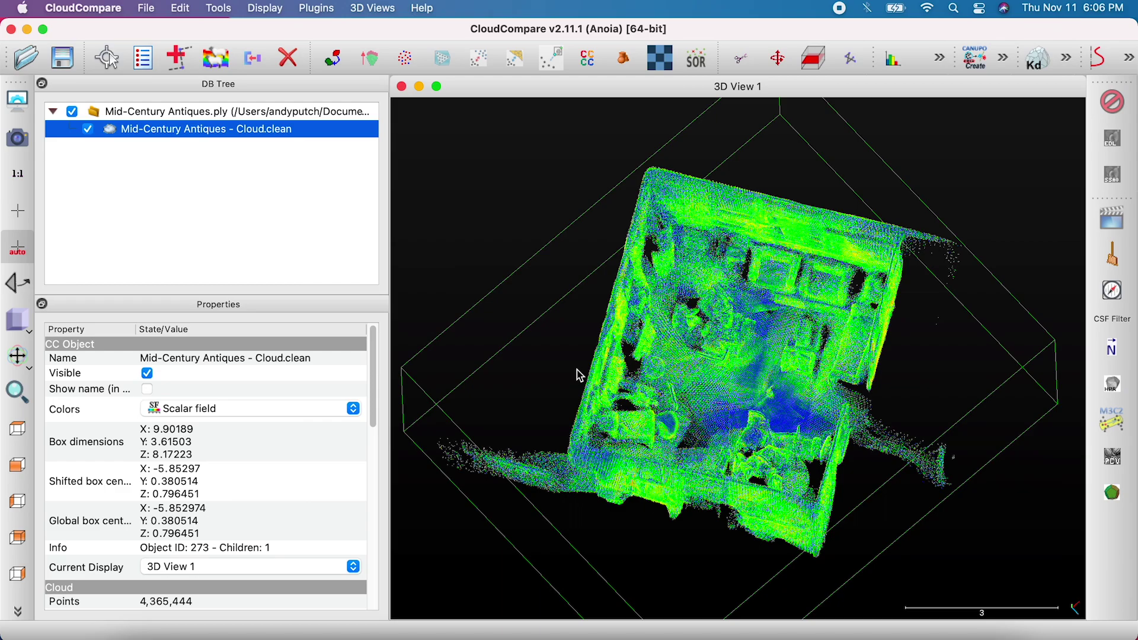
pyautogui.click(237, 409)
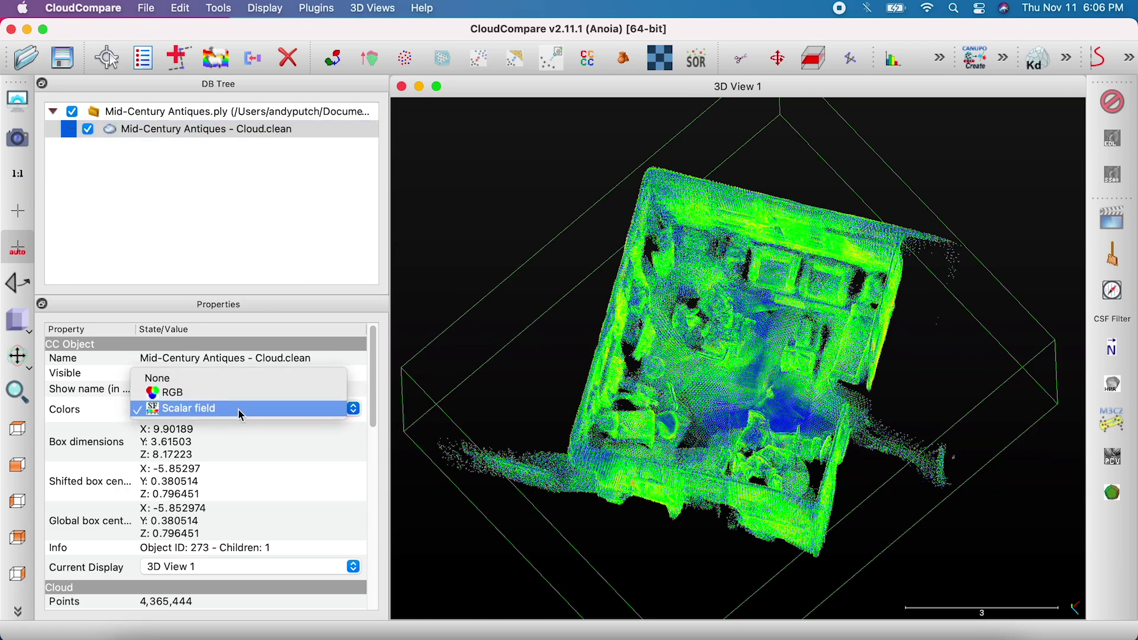
pyautogui.click(237, 393)
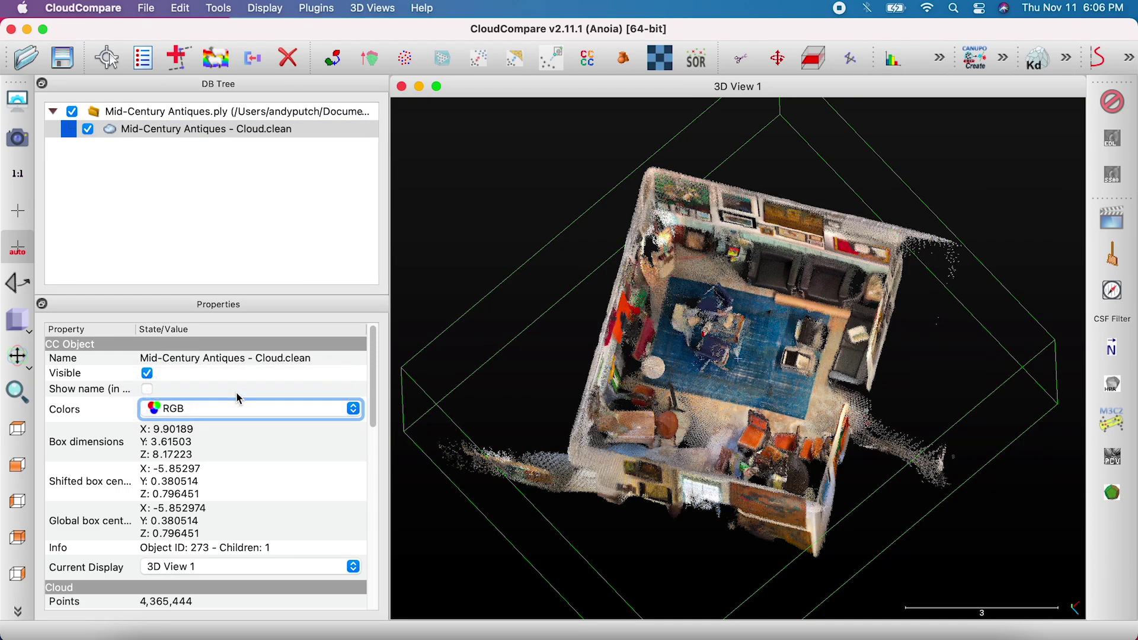
# Step: Filter the roughness field to 0–0.01 and export those points as Cloud.clean.extract
pyautogui.click(181, 8)
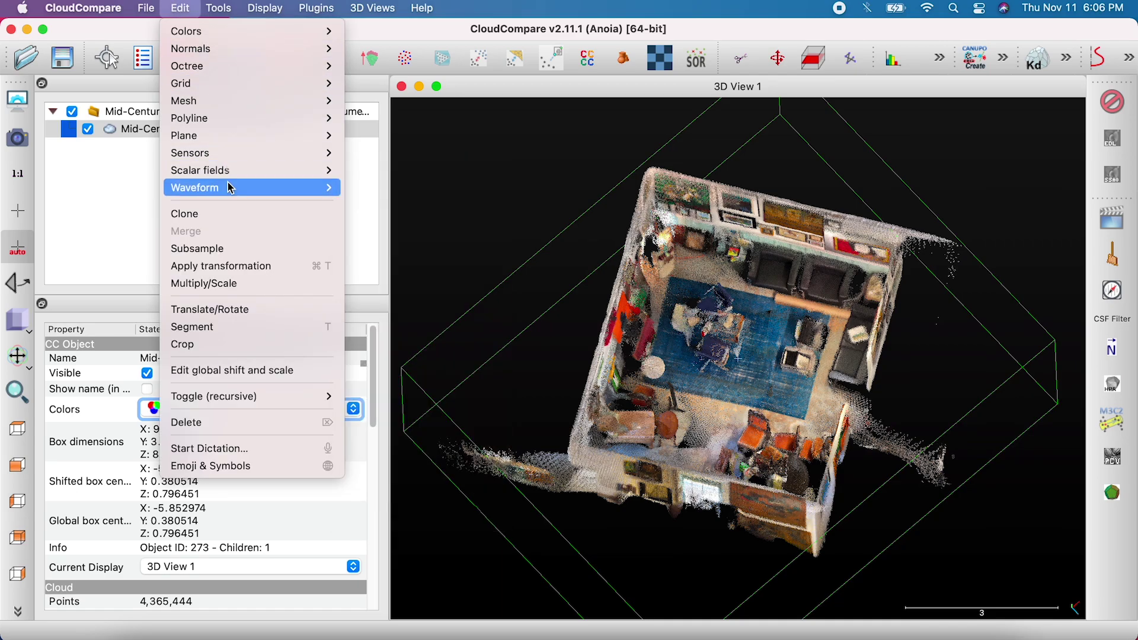
pyautogui.moveTo(234, 170)
pyautogui.click(411, 266)
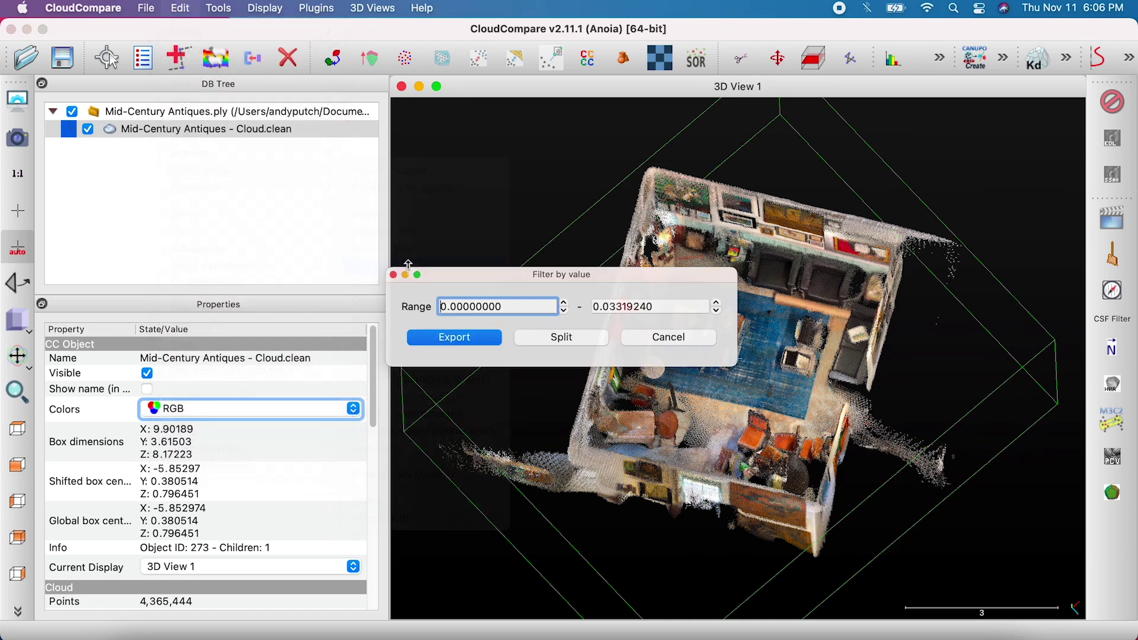
pyautogui.moveTo(613, 303); pyautogui.dragTo(736, 308)
pyautogui.write('1')
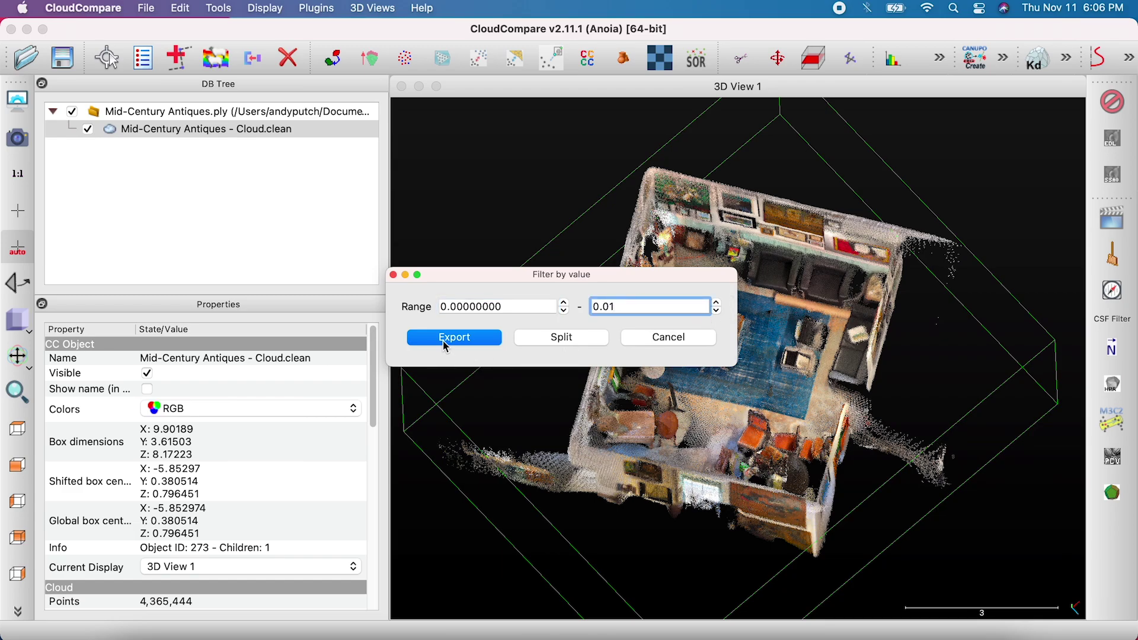
pyautogui.click(444, 341)
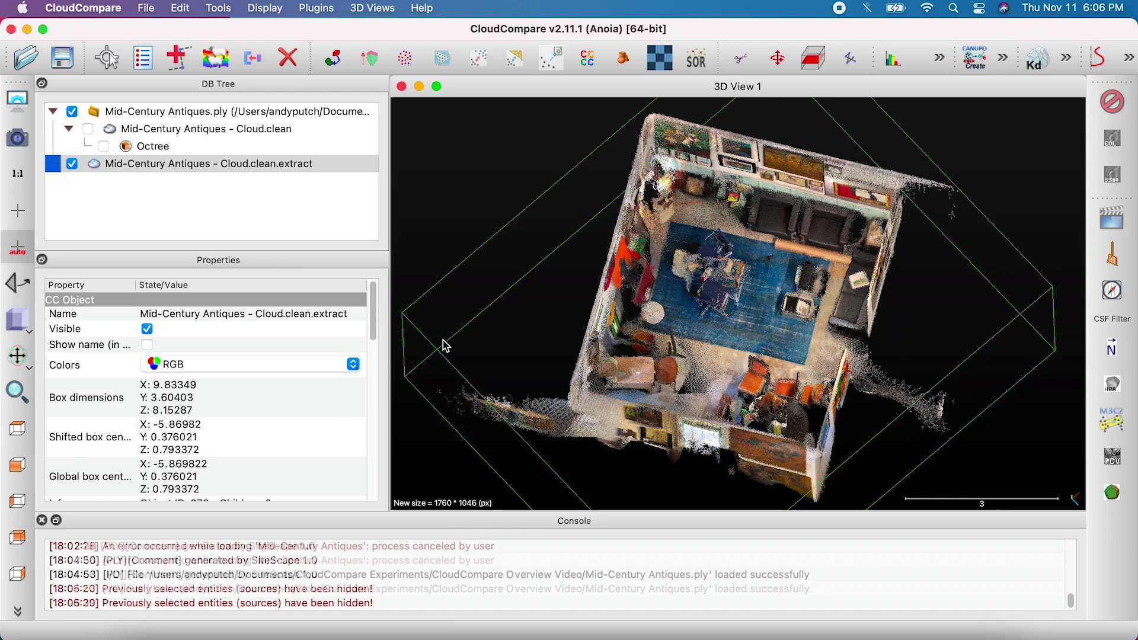
pyautogui.click(43, 520)
pyautogui.click(153, 164)
pyautogui.scroll(5, 931, 391)
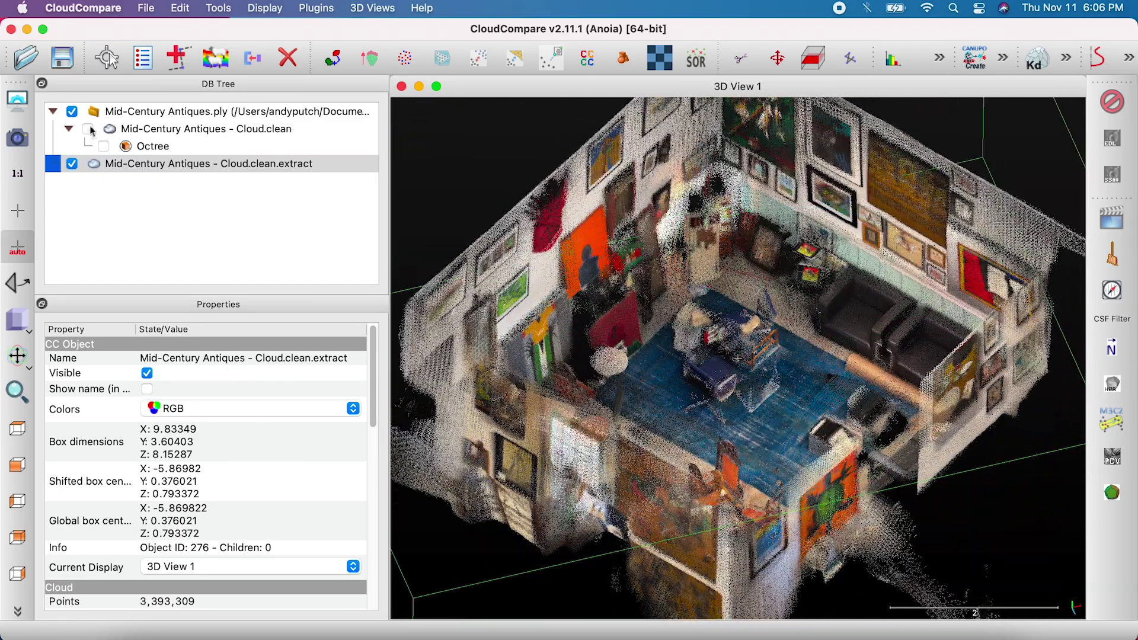
pyautogui.click(89, 129)
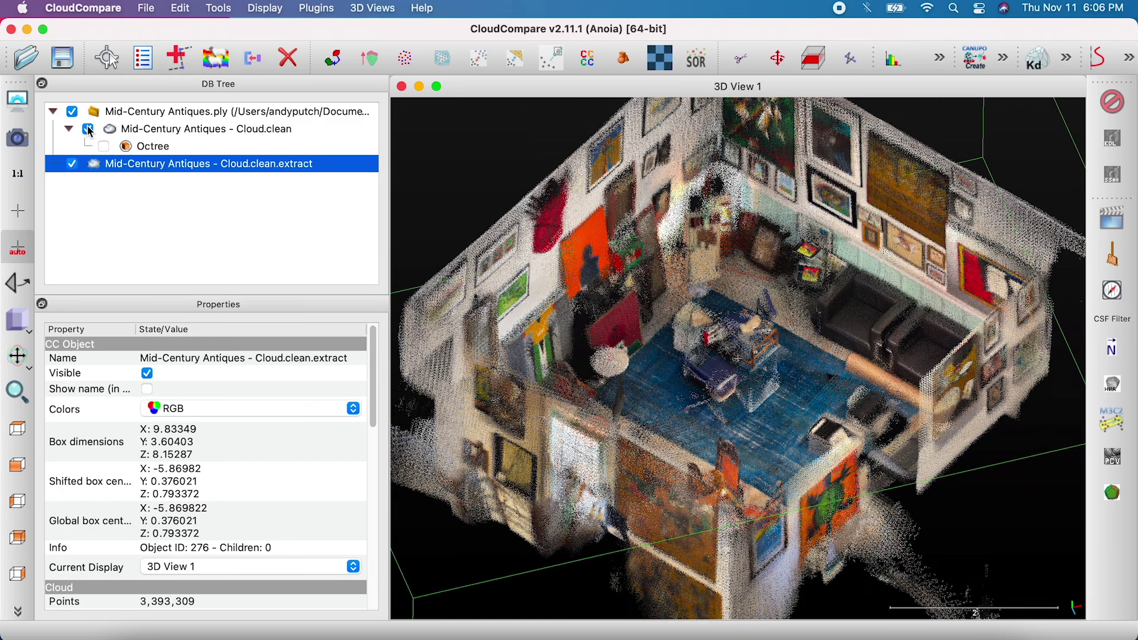
# Step: Save the extracted cloud in binary PLY format as Mid-Century Antiques - Cloud
pyautogui.click(89, 130)
pyautogui.click(89, 129)
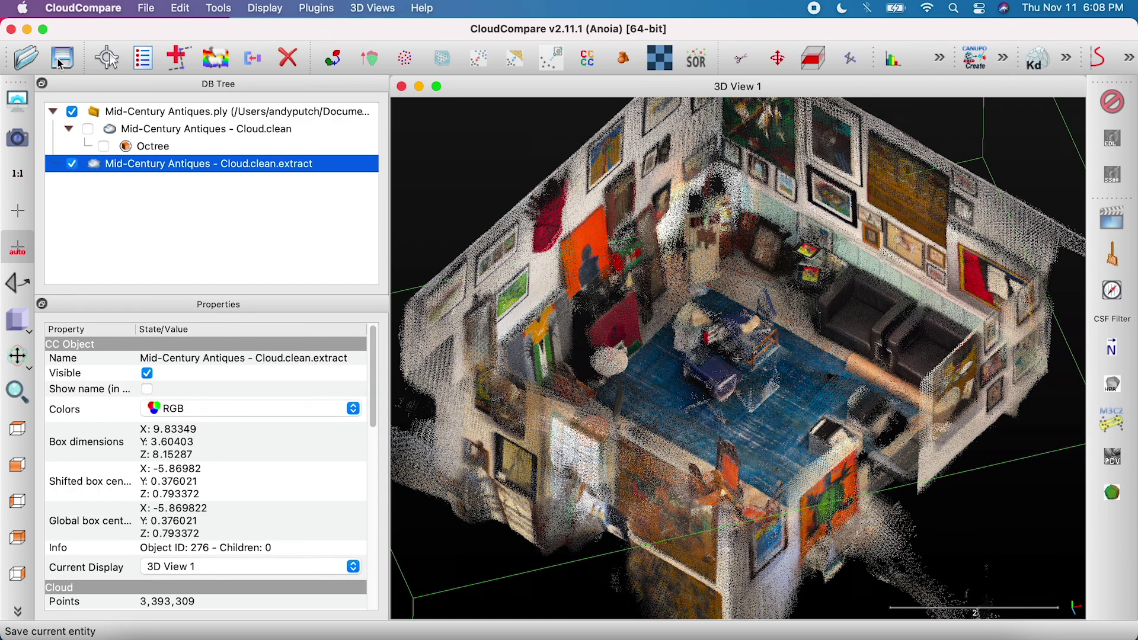
pyautogui.click(62, 58)
pyautogui.click(568, 219)
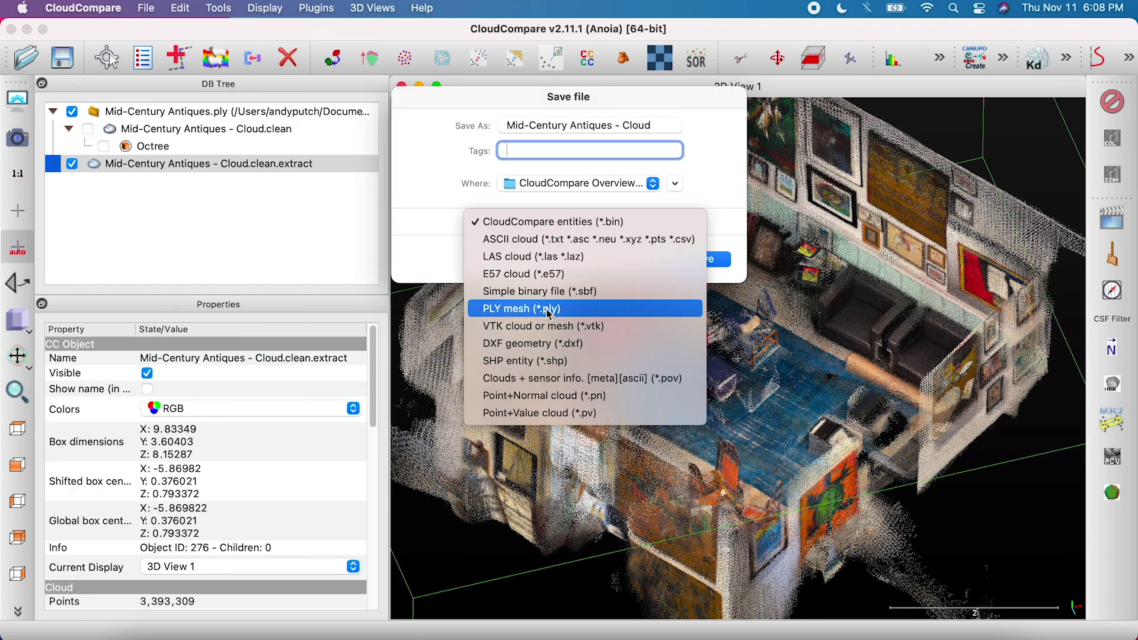
pyautogui.click(546, 308)
pyautogui.click(703, 259)
pyautogui.click(651, 344)
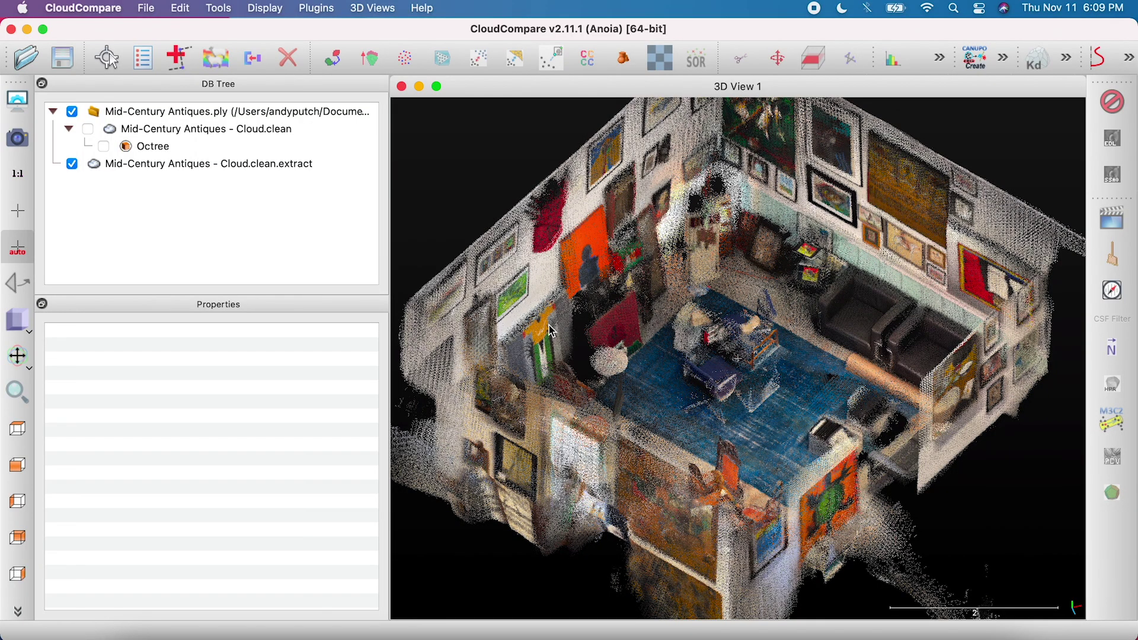
# Step: From a top-down view, crop the extracted cloud to the room with a four-corner outline
pyautogui.click(173, 165)
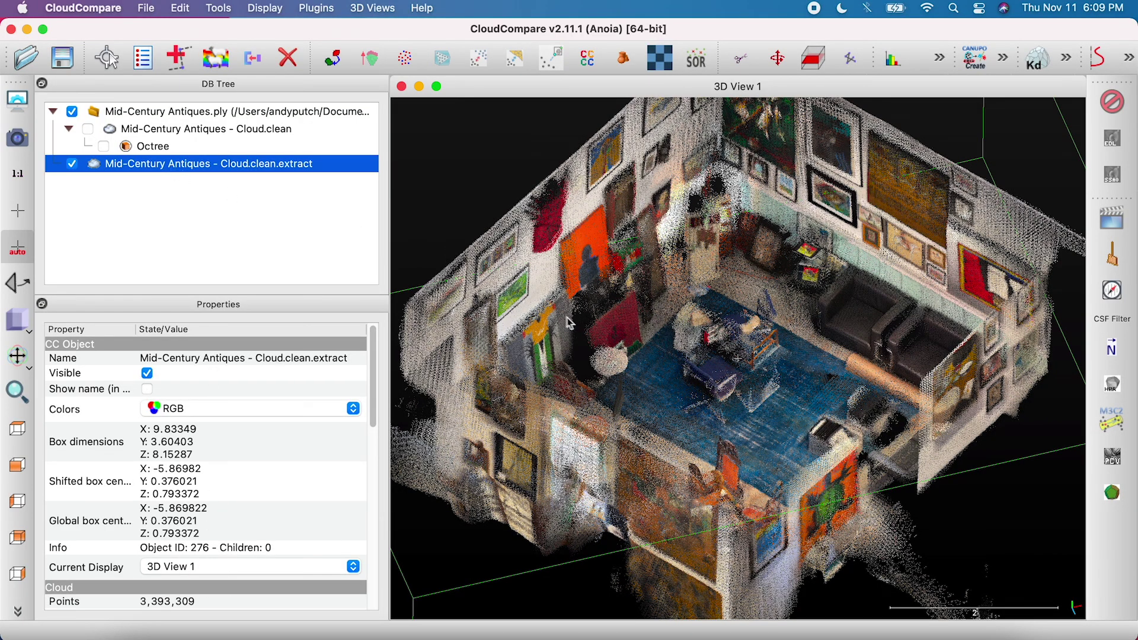
pyautogui.moveTo(568, 323); pyautogui.dragTo(600, 557)
pyautogui.click(743, 60)
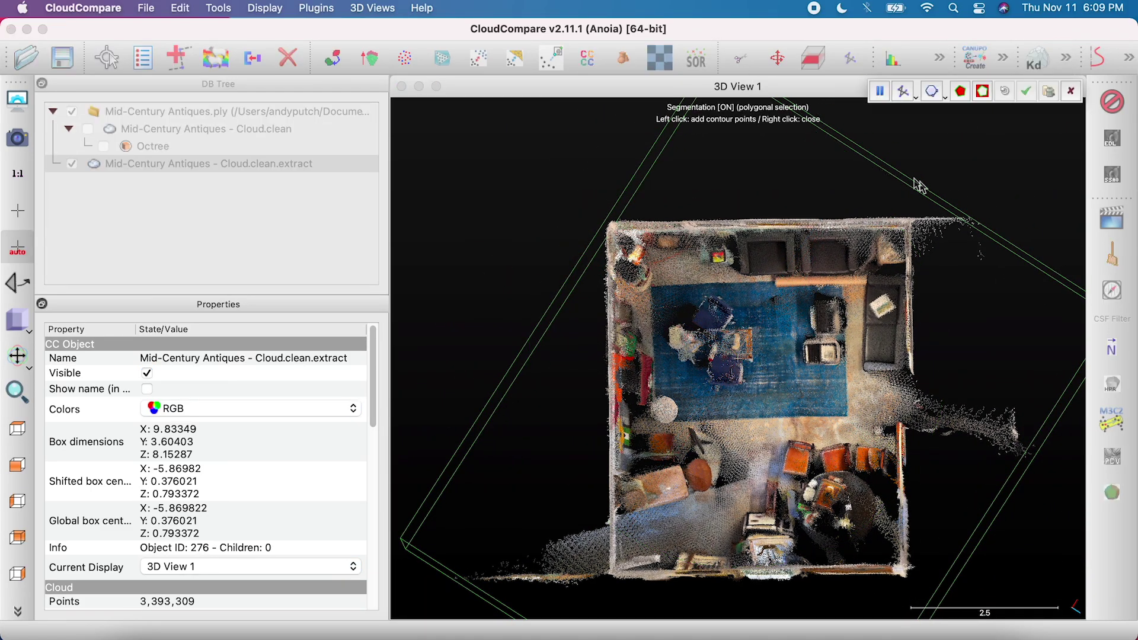
pyautogui.click(923, 205)
pyautogui.click(597, 217)
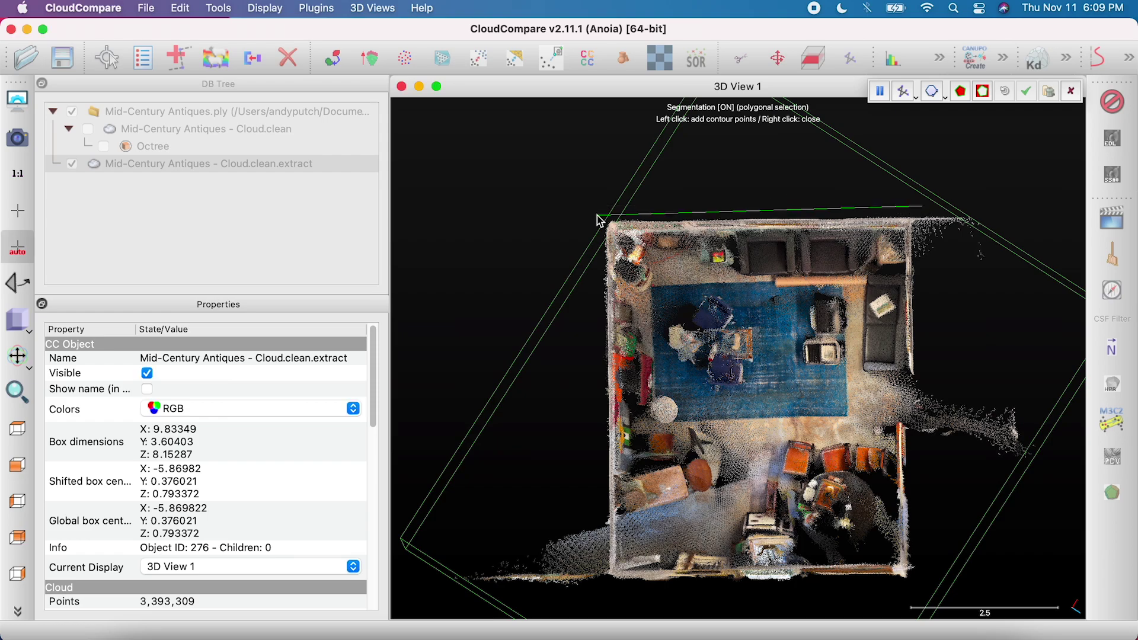
pyautogui.click(602, 588)
pyautogui.click(929, 582)
pyautogui.rightClick(929, 583)
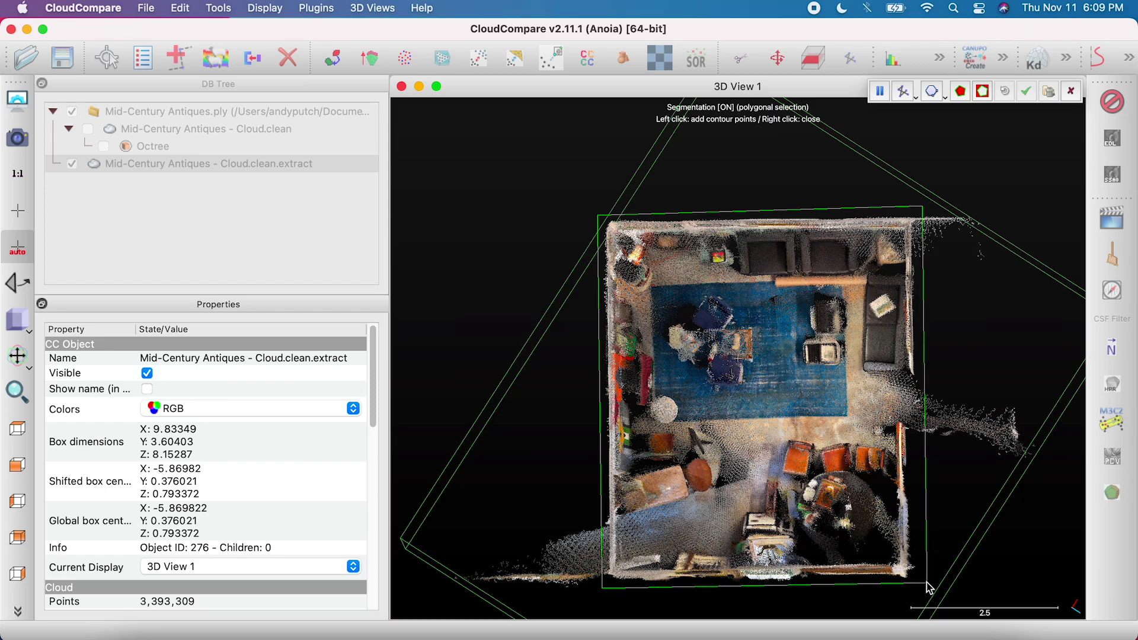
pyautogui.click(962, 95)
pyautogui.click(1028, 93)
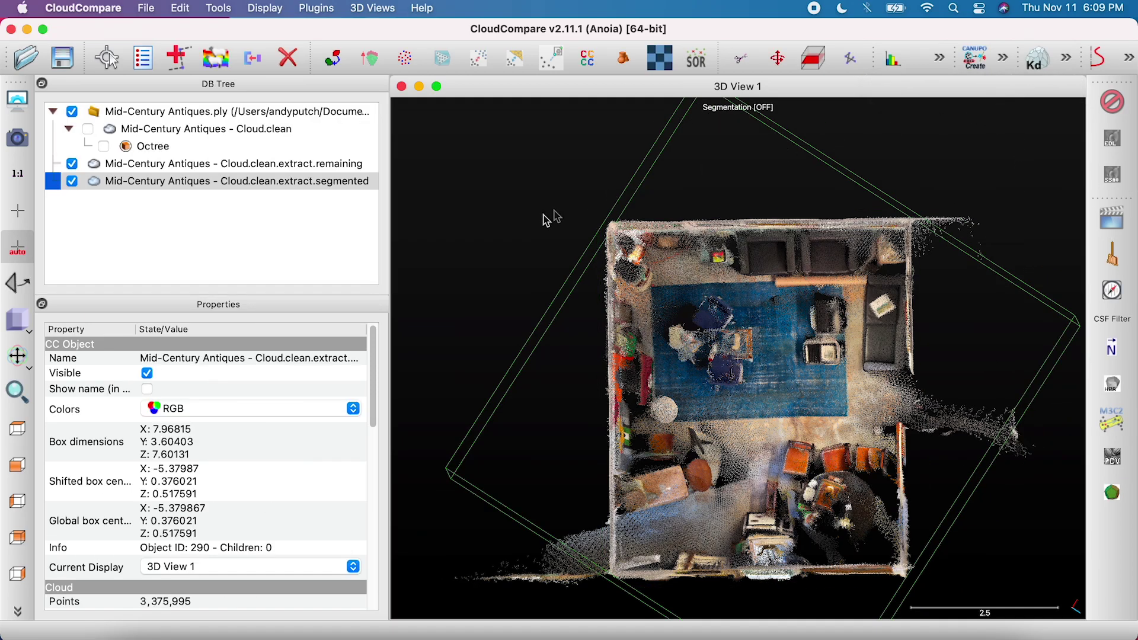
# Step: Compare the inside and outside parts, then delete the cut-away outside points cloud
pyautogui.click(72, 164)
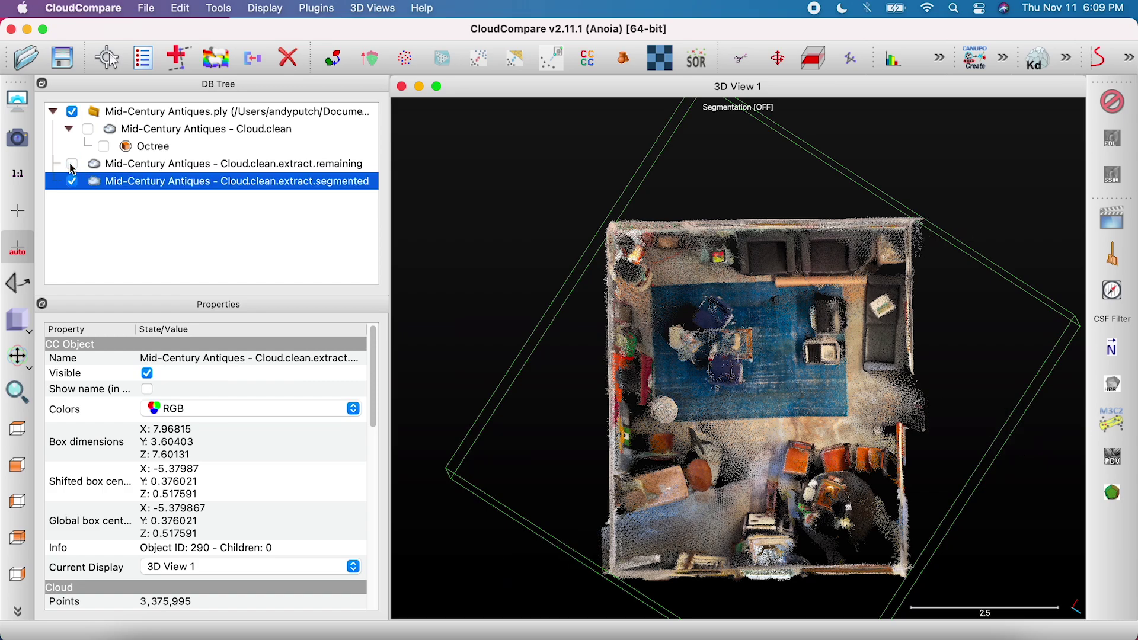
pyautogui.click(71, 165)
pyautogui.click(72, 181)
pyautogui.click(73, 182)
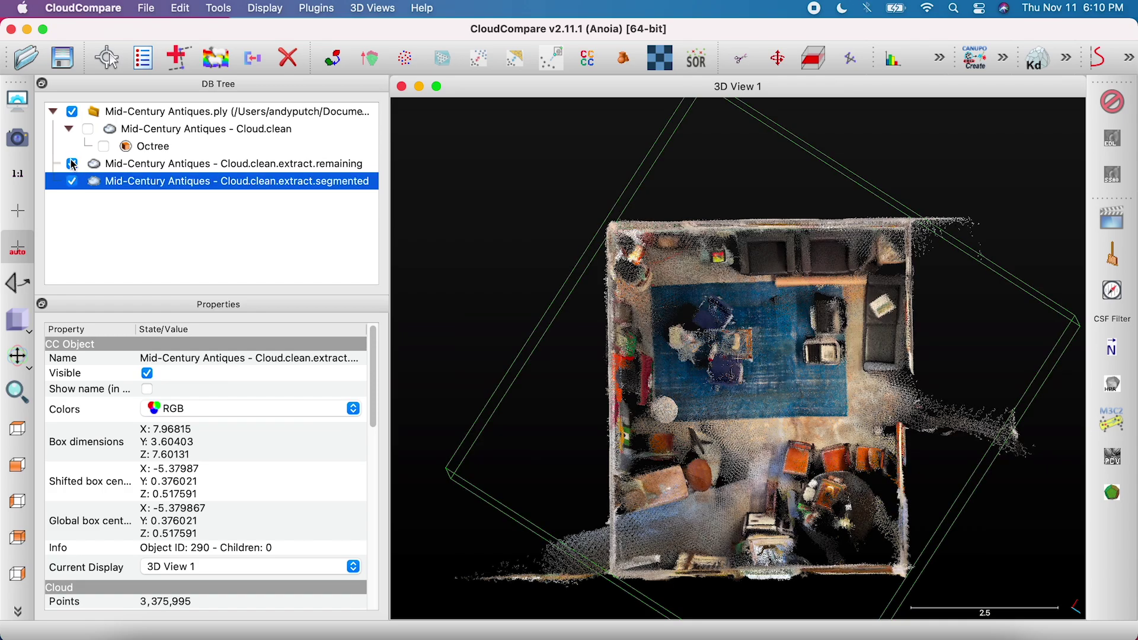
pyautogui.click(72, 164)
pyautogui.click(196, 163)
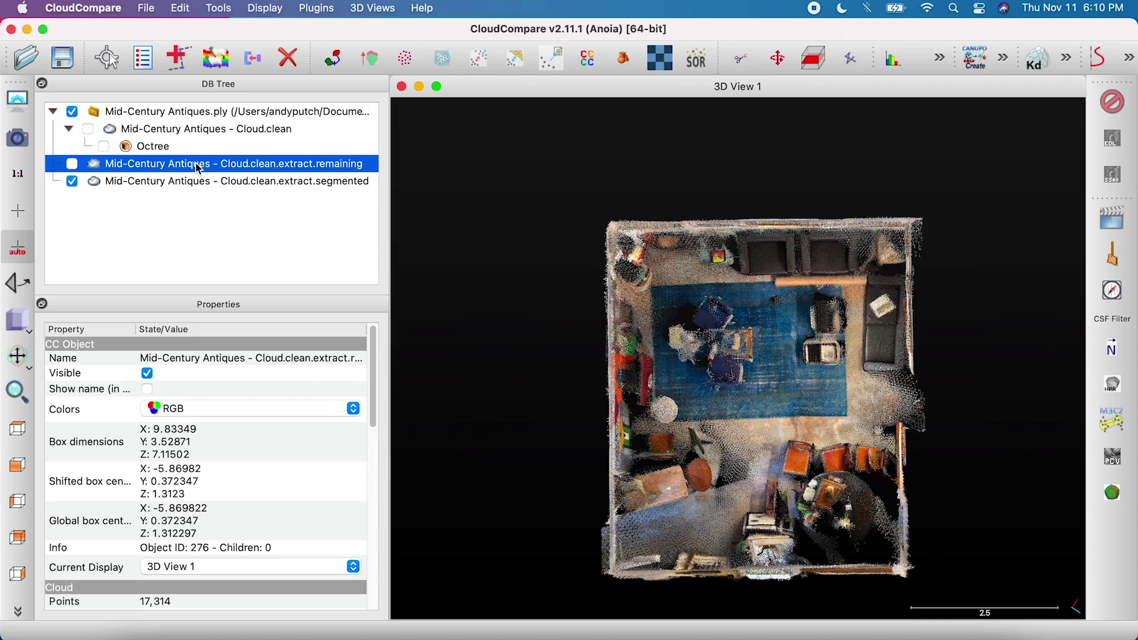
pyautogui.rightClick(195, 163)
pyautogui.click(237, 292)
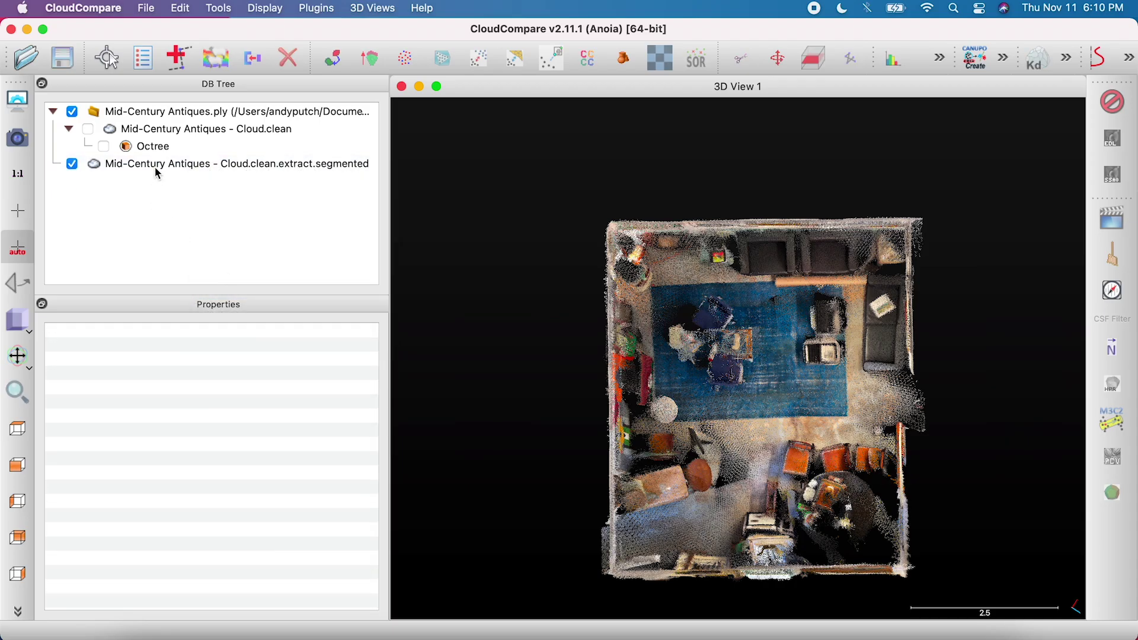
pyautogui.click(157, 166)
pyautogui.moveTo(879, 447); pyautogui.dragTo(761, 240)
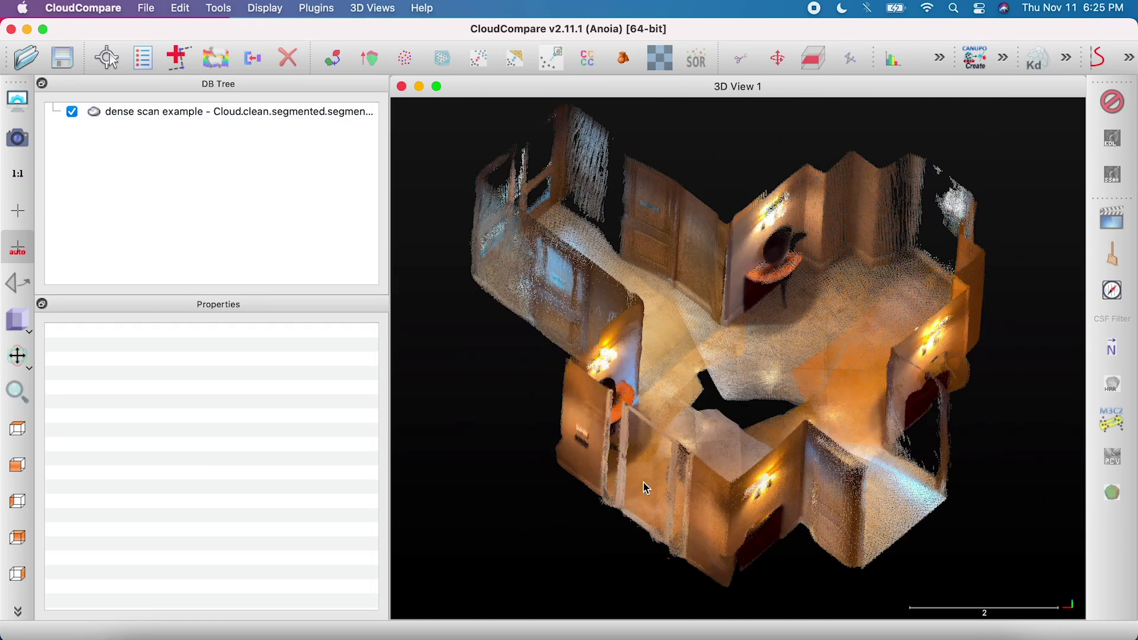
pyautogui.moveTo(646, 488); pyautogui.dragTo(682, 385)
# Step: Subsample the dense scan example cloud by Space with 0.002 minimum point spacing
pyautogui.click(171, 118)
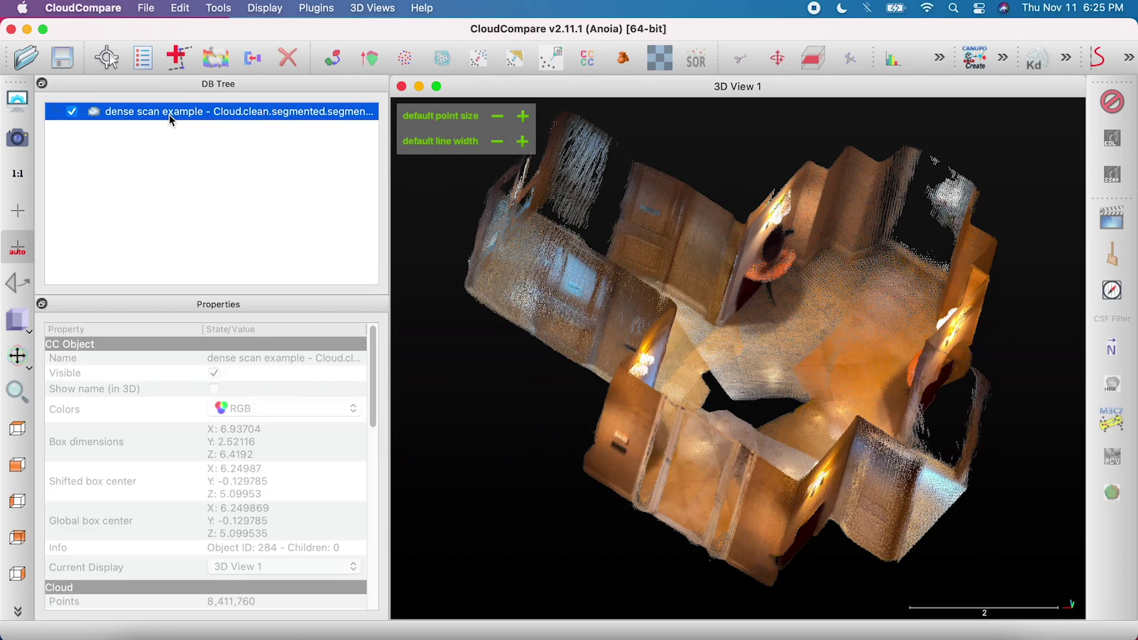
pyautogui.scroll(-5, 225, 418)
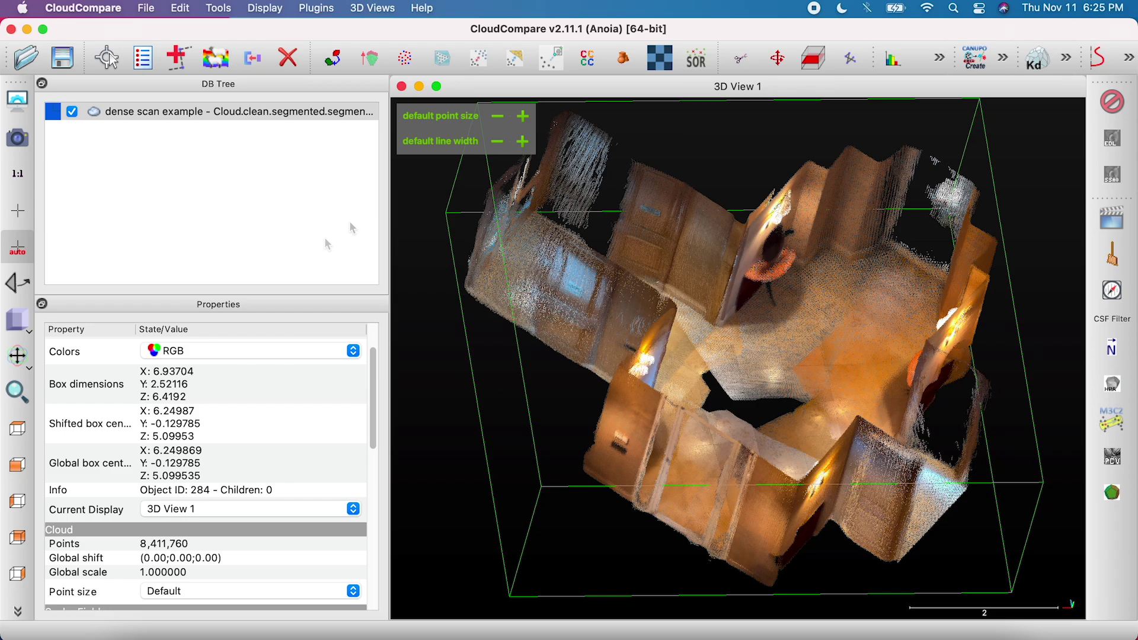
pyautogui.click(408, 60)
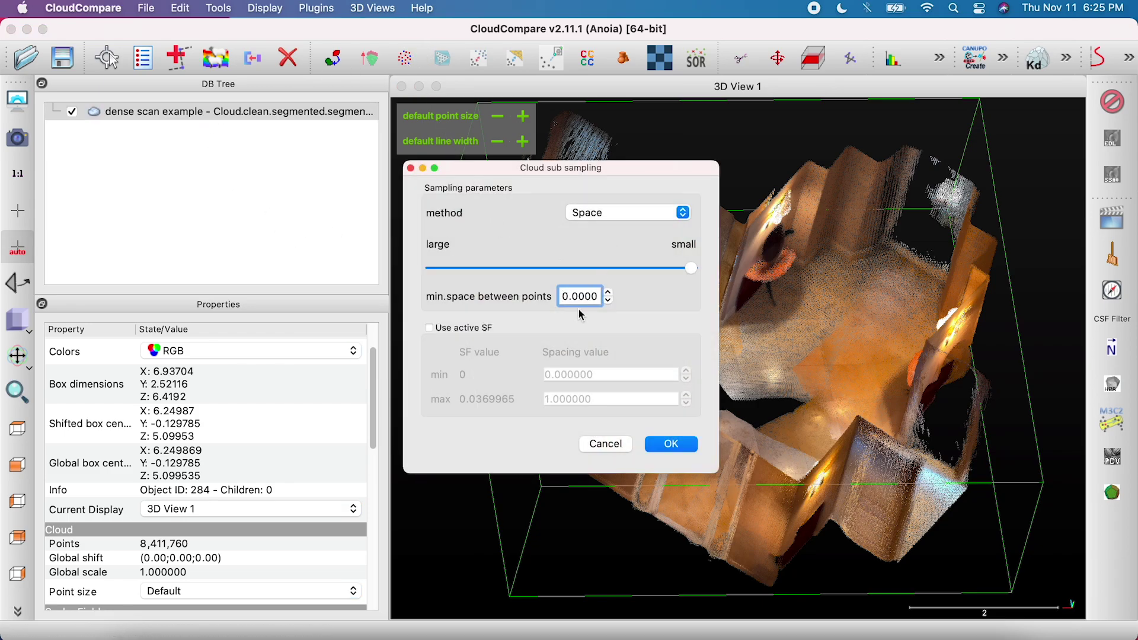
pyautogui.click(651, 279)
pyautogui.click(676, 445)
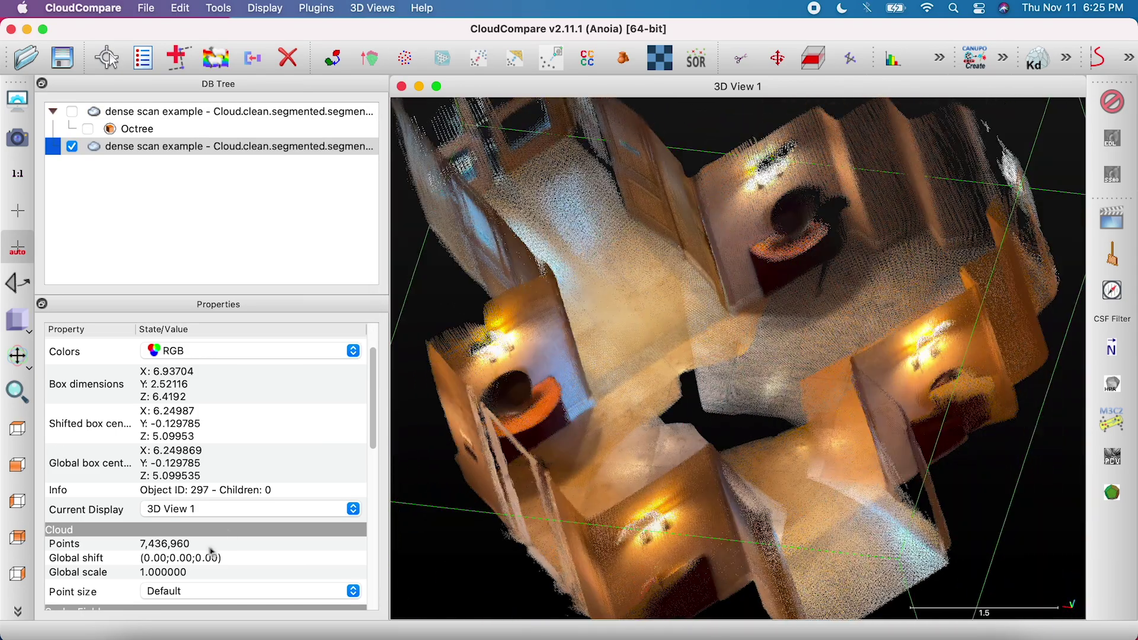
# Step: Subsample the dense scan again by Random method, keeping 6,650,000 points
pyautogui.click(71, 112)
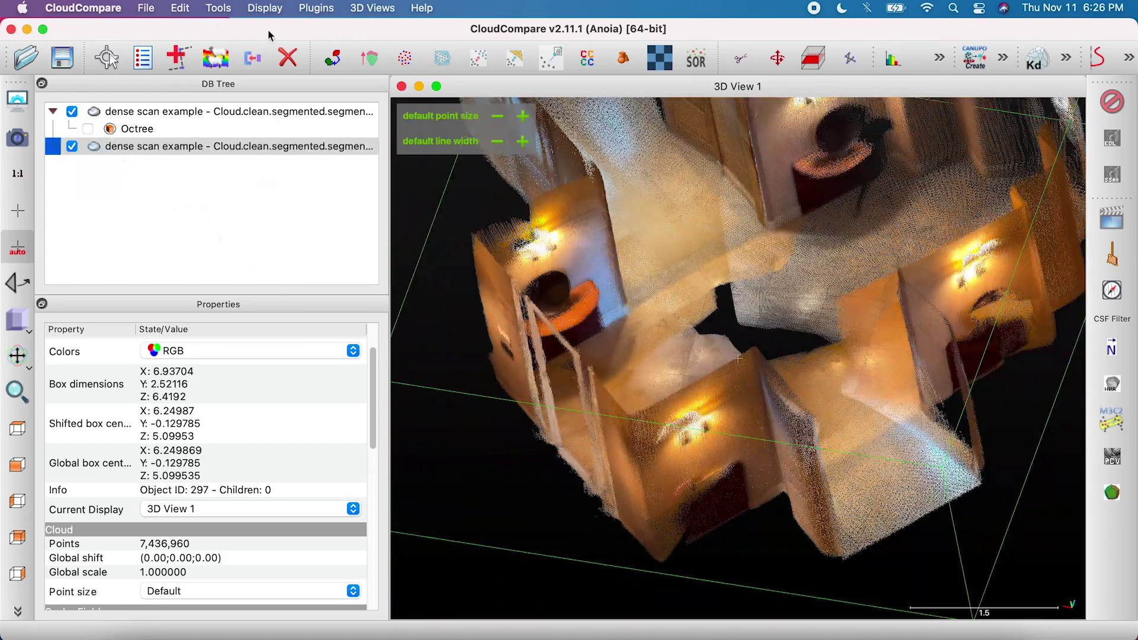
pyautogui.click(405, 58)
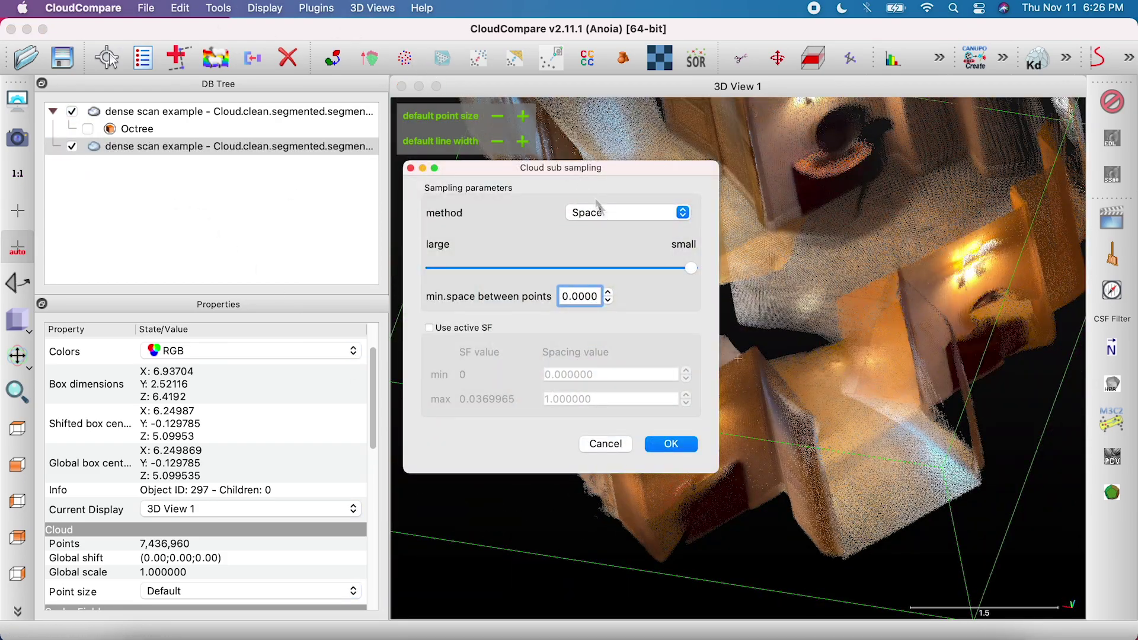
pyautogui.click(602, 214)
pyautogui.click(589, 198)
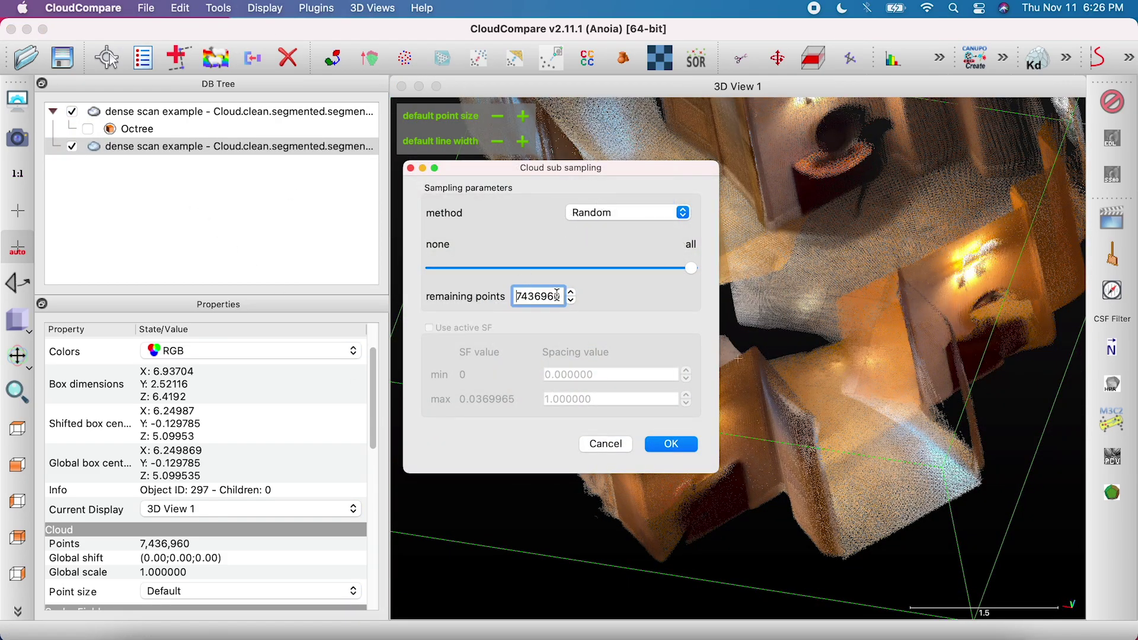
pyautogui.moveTo(557, 295); pyautogui.dragTo(453, 293)
pyautogui.write('6650000')
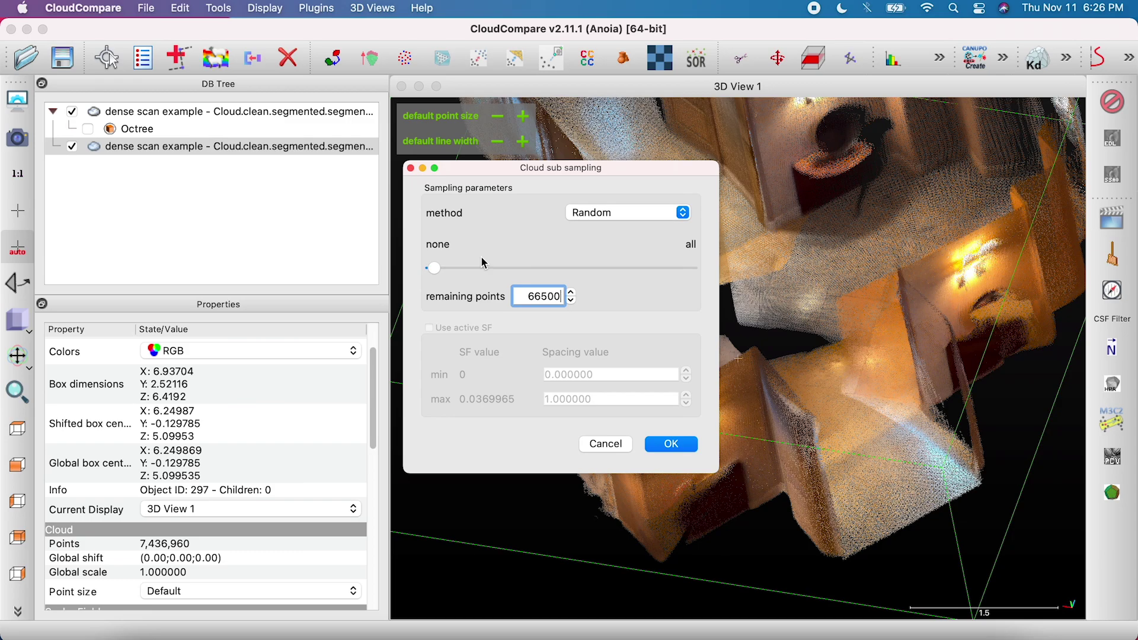
pyautogui.click(654, 445)
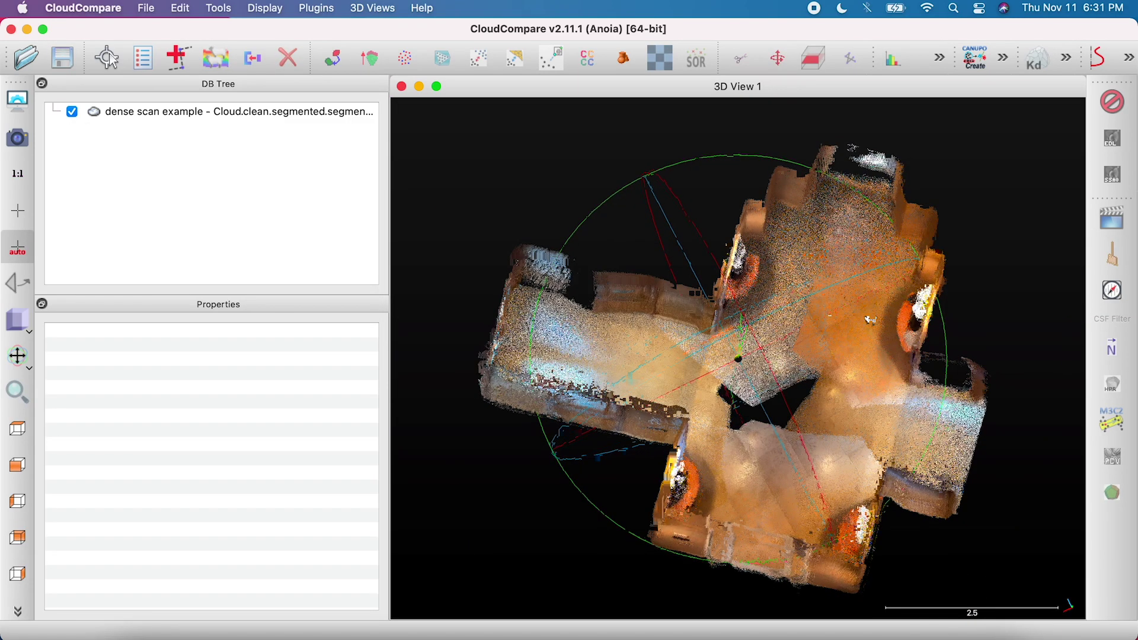
pyautogui.moveTo(866, 326); pyautogui.dragTo(731, 368)
# Step: Compute the 2nd eigenvalue geometric feature on the dense scan with a 0.08 neighbourhood radius
pyautogui.click(187, 116)
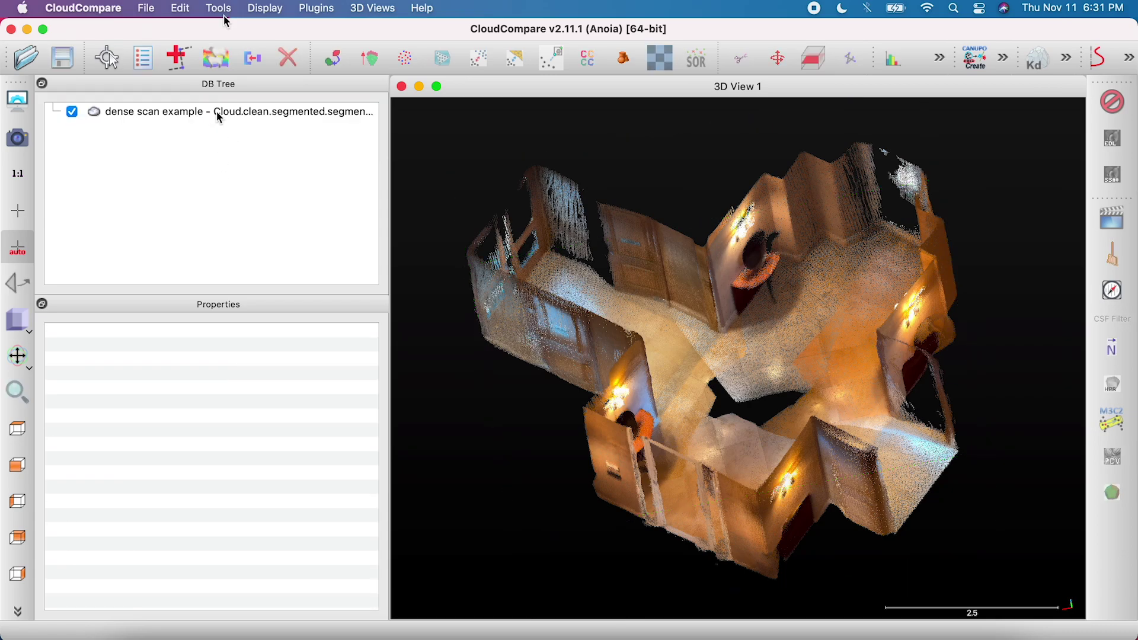
pyautogui.click(228, 8)
pyautogui.moveTo(270, 188)
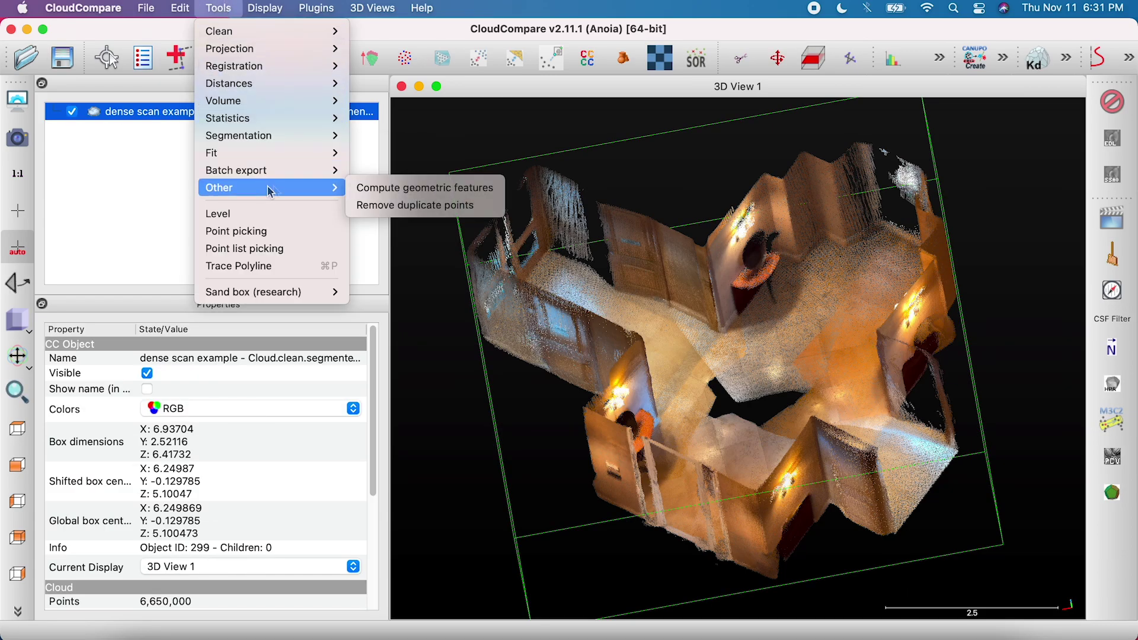
pyautogui.click(388, 188)
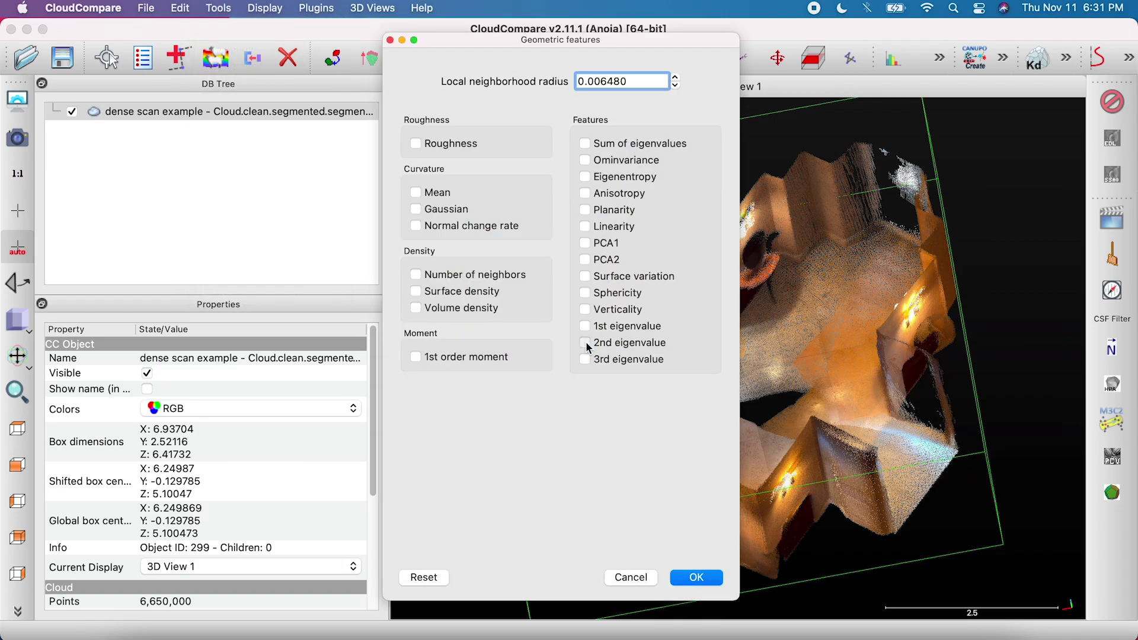
pyautogui.click(585, 344)
pyautogui.moveTo(599, 81); pyautogui.dragTo(656, 78)
pyautogui.write('8')
pyautogui.click(697, 579)
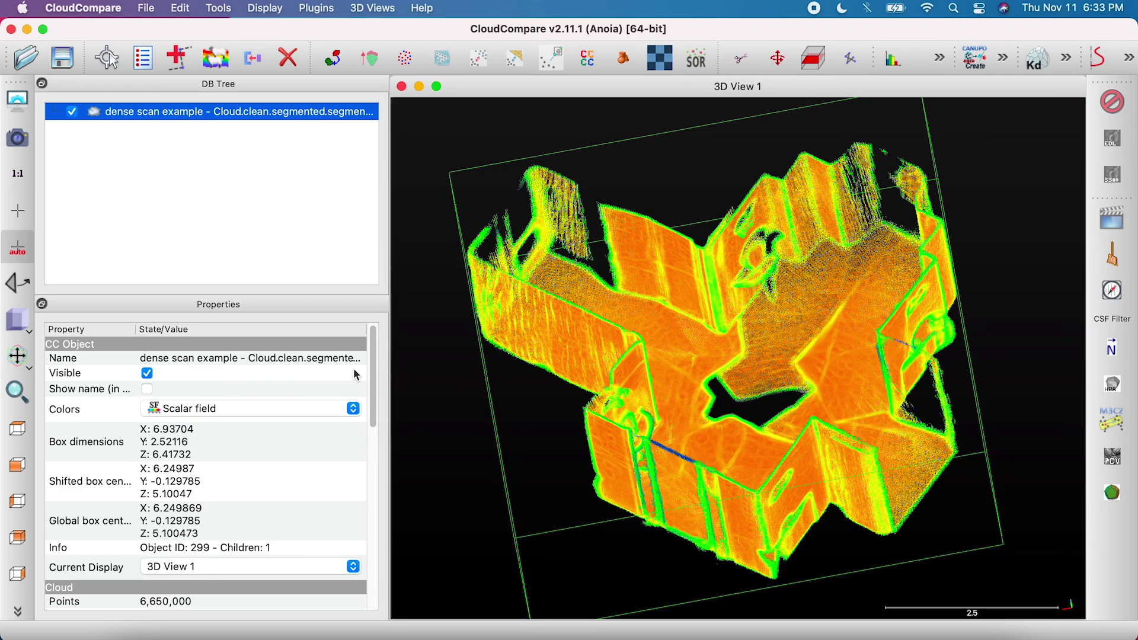
# Step: Switch the dense scan's display back to RGB colours
pyautogui.click(250, 410)
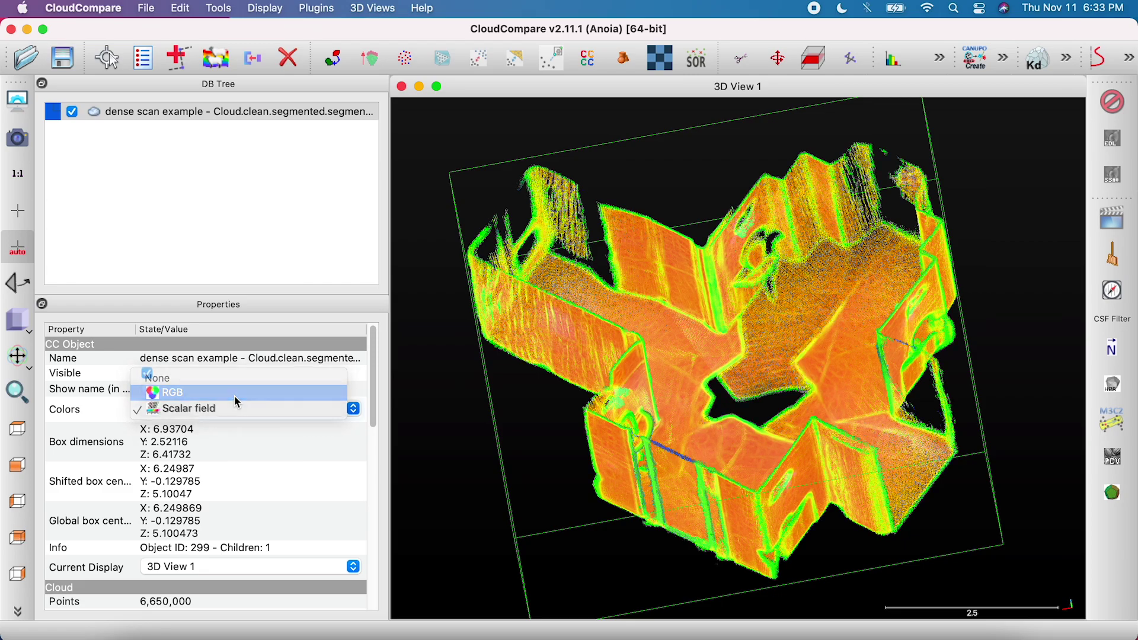
pyautogui.click(234, 396)
pyautogui.moveTo(774, 307); pyautogui.dragTo(722, 338)
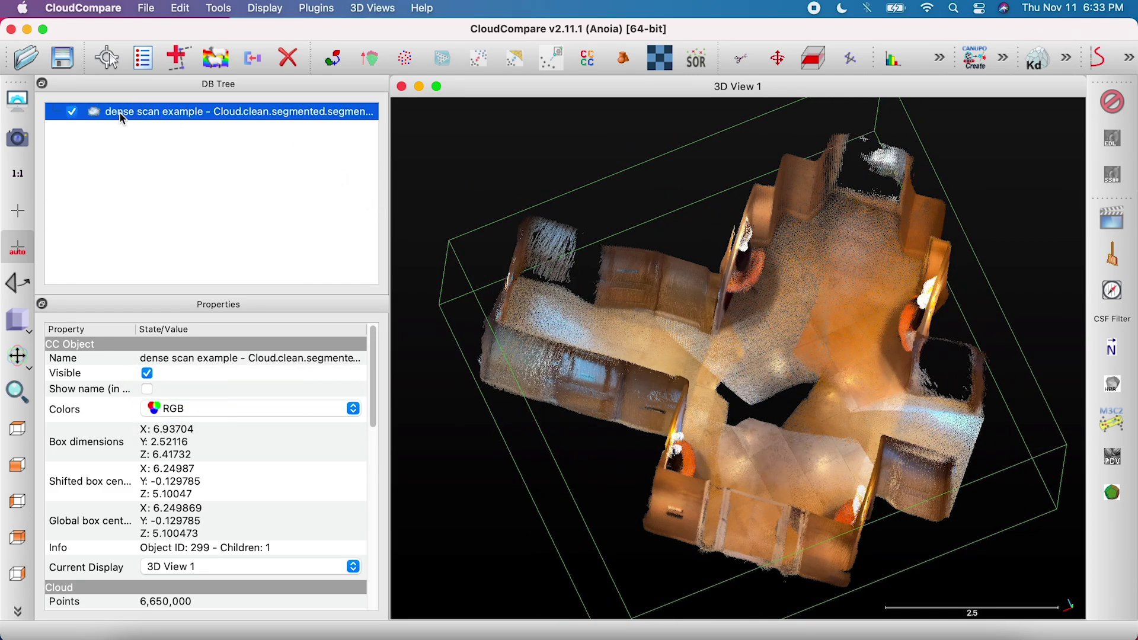
# Step: Start a Filter By Value on the 2nd eigenvalue field with the range beginning at 0.0004
pyautogui.click(184, 9)
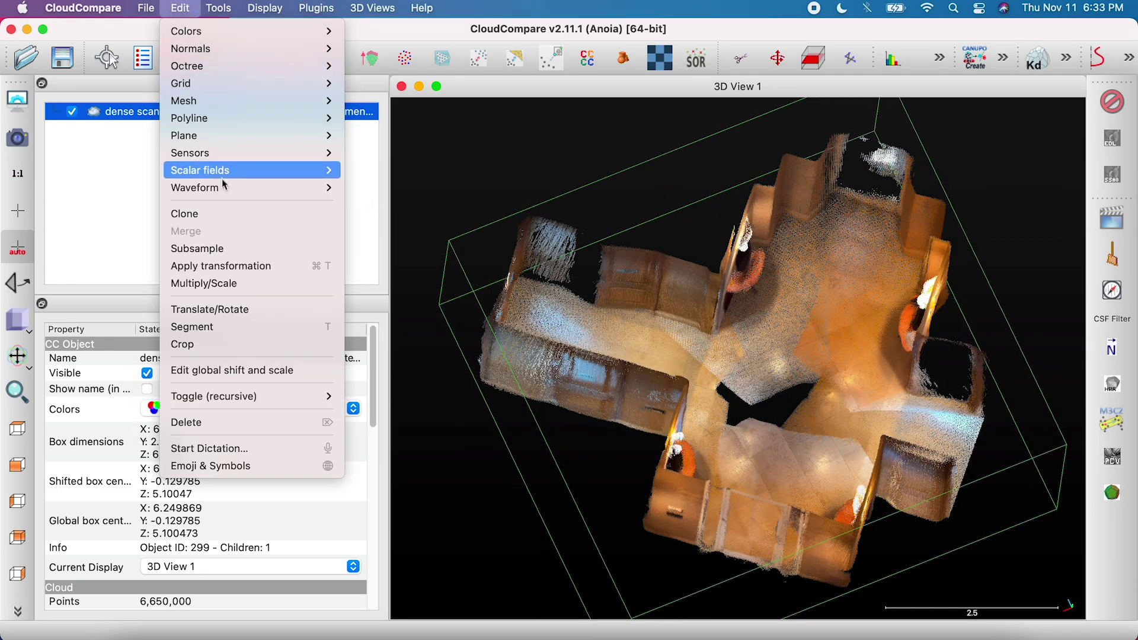
pyautogui.moveTo(229, 171)
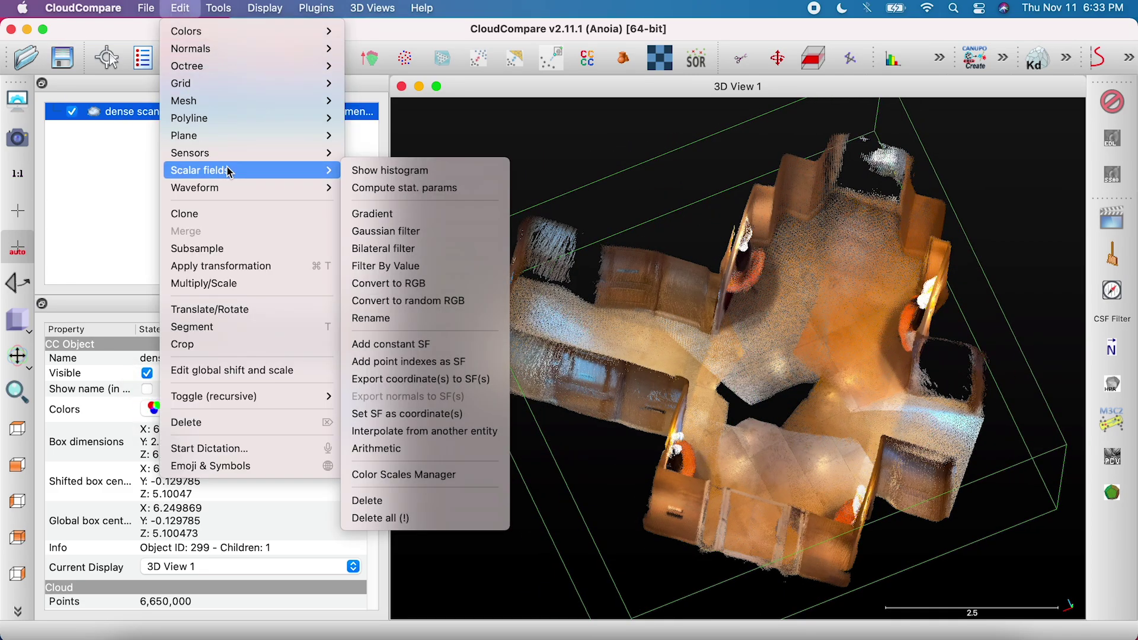
pyautogui.click(396, 266)
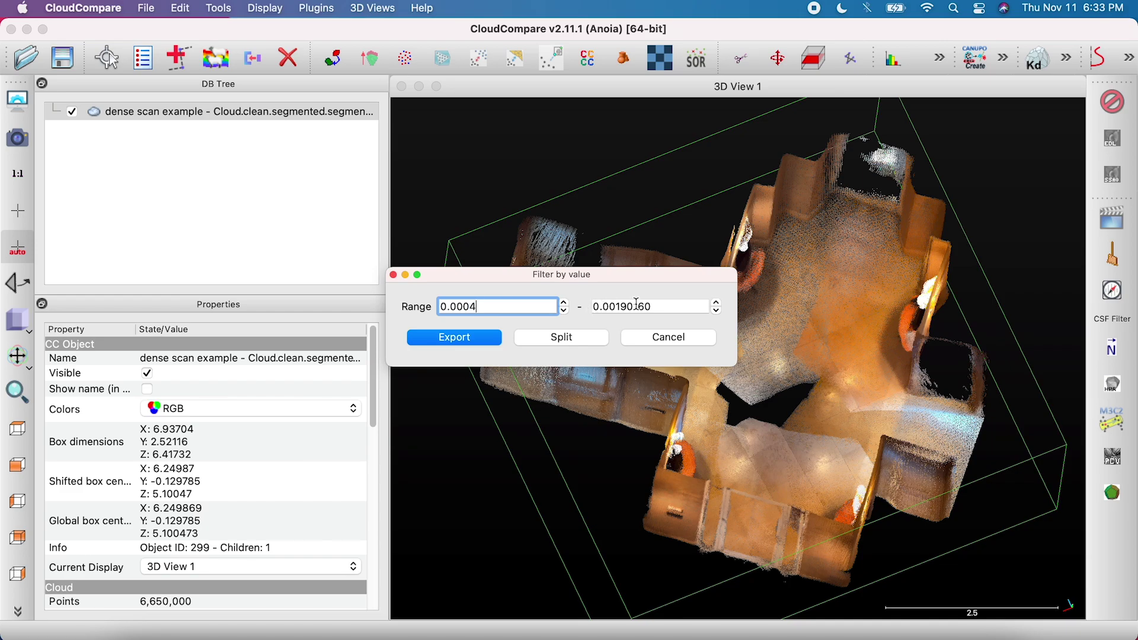
pyautogui.moveTo(615, 306); pyautogui.dragTo(729, 309)
# Step: Split out the points with 2nd eigenvalue between 0.0004 and 0.0006 as a new edge cloud
pyautogui.write('06')
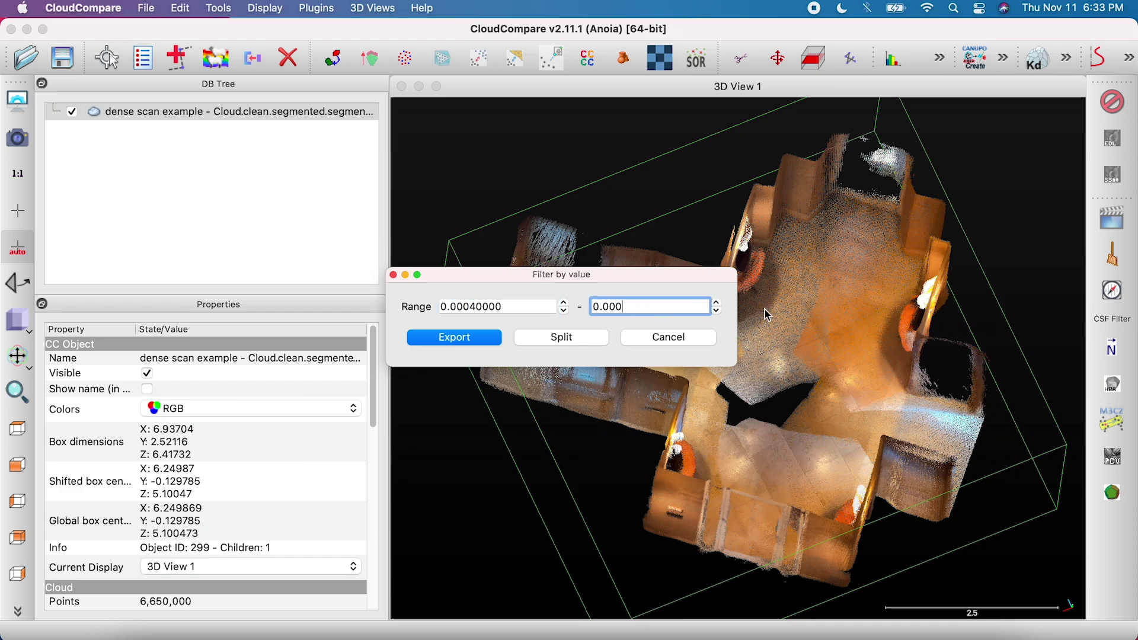
pyautogui.click(454, 338)
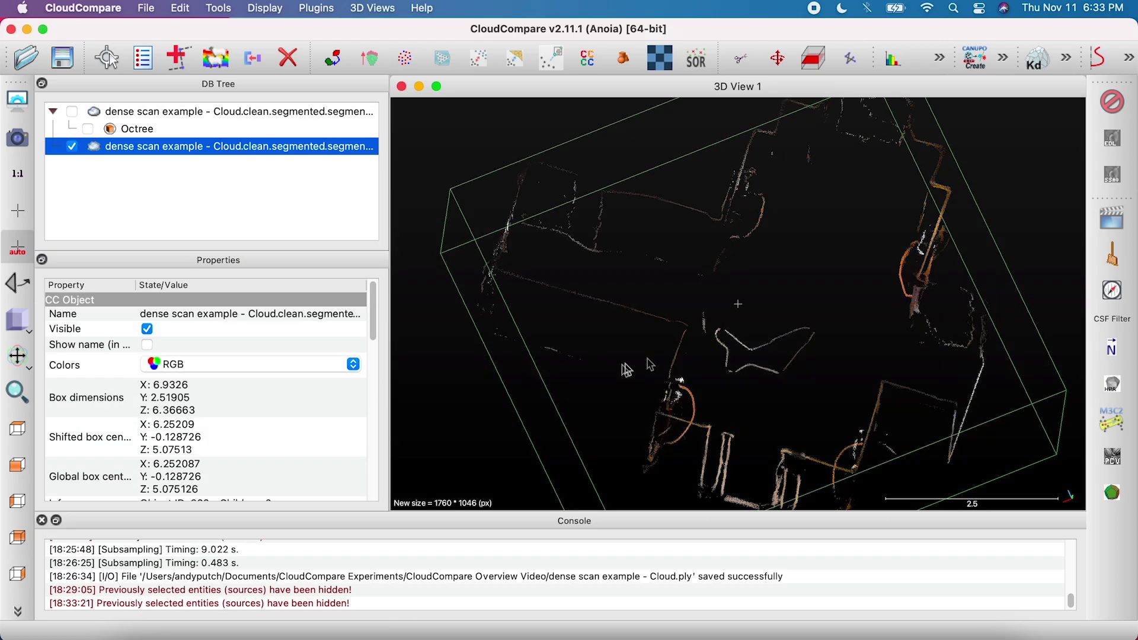
pyautogui.click(57, 521)
pyautogui.moveTo(771, 380)
pyautogui.mouseDown()
pyautogui.moveTo(818, 401)
pyautogui.moveTo(819, 305)
pyautogui.moveTo(805, 386)
pyautogui.moveTo(795, 363)
pyautogui.moveTo(755, 386)
pyautogui.mouseUp()
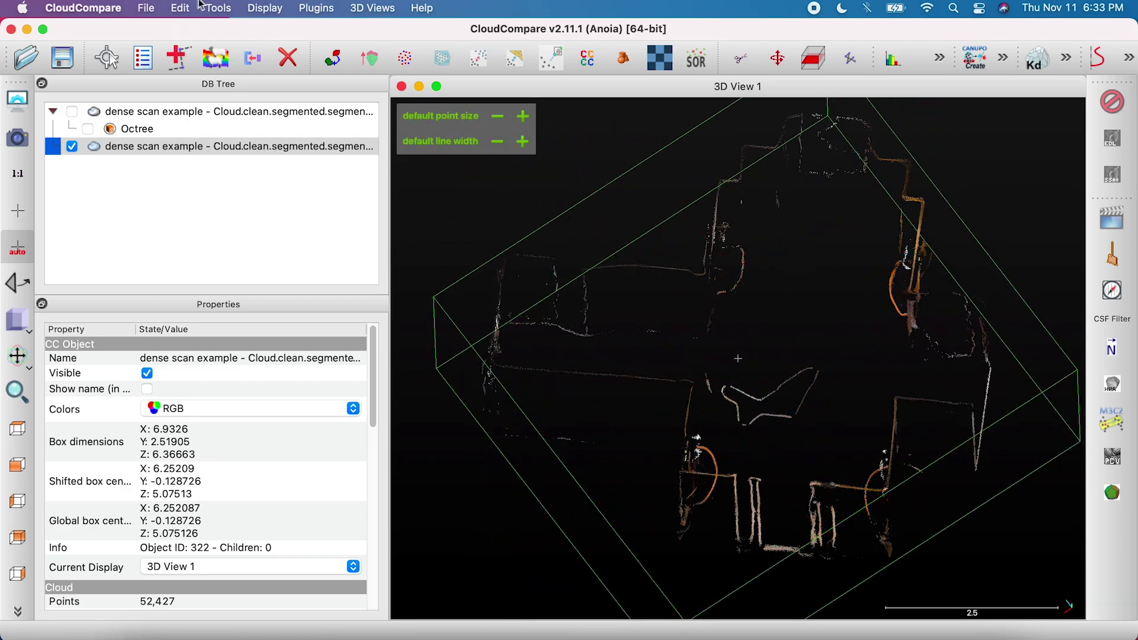
# Step: Colour the whole edge cloud a single bright green
pyautogui.click(181, 9)
pyautogui.moveTo(188, 31)
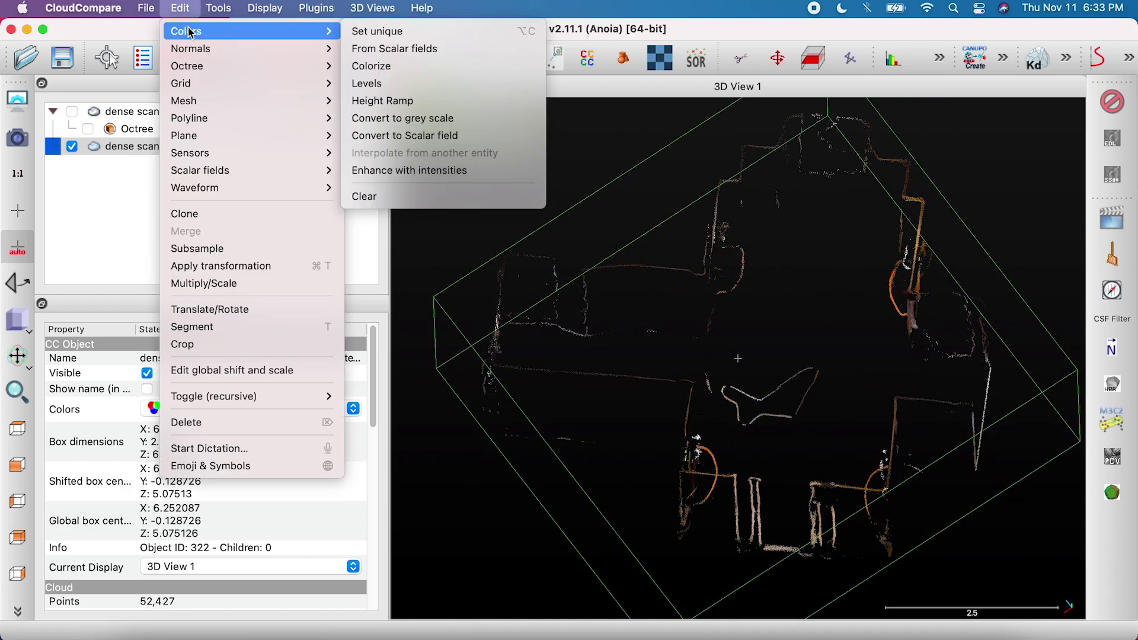
pyautogui.click(392, 33)
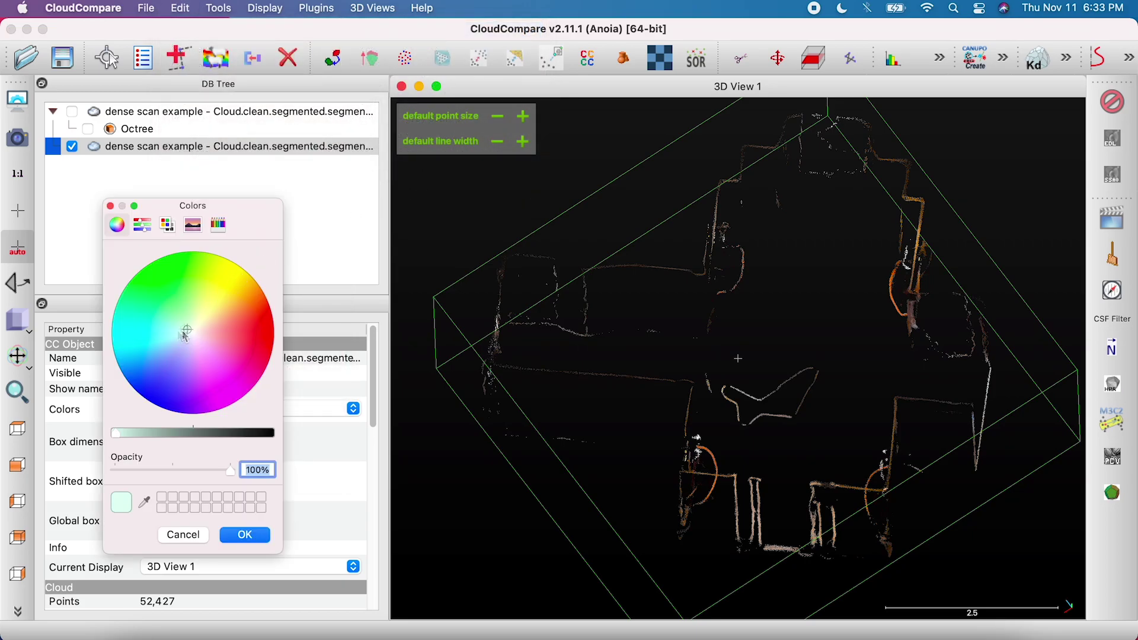
pyautogui.moveTo(184, 337); pyautogui.dragTo(114, 243)
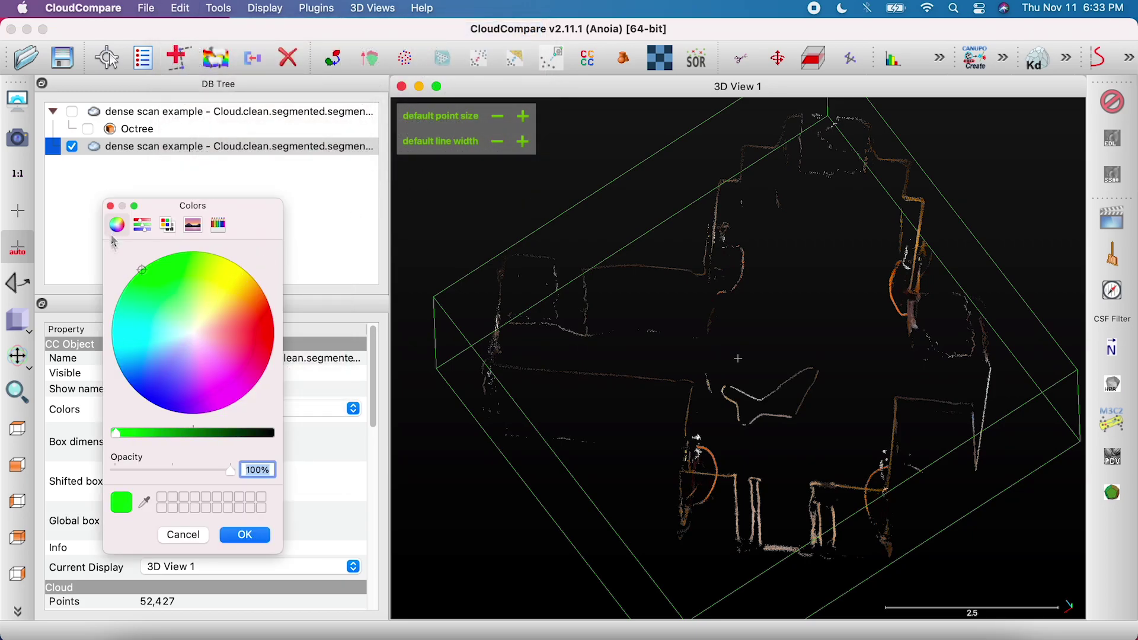
pyautogui.click(231, 535)
pyautogui.moveTo(712, 356); pyautogui.dragTo(961, 450)
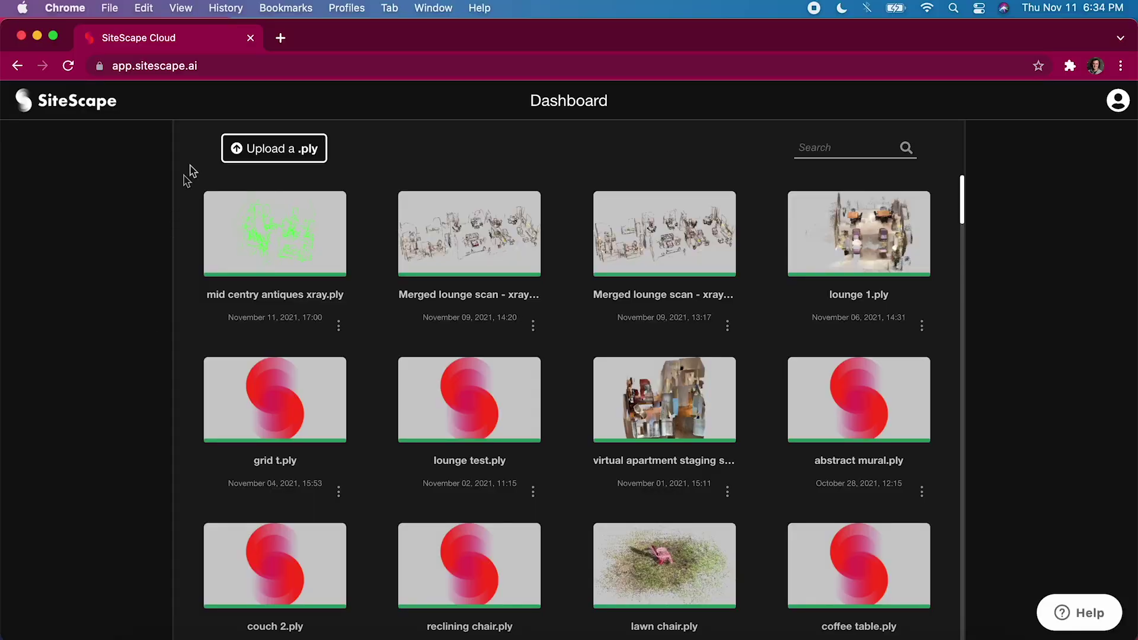
# Step: Upload 'dense scan example xray.ply', view its green edge cloud from the top, and enable the ruler
pyautogui.click(274, 148)
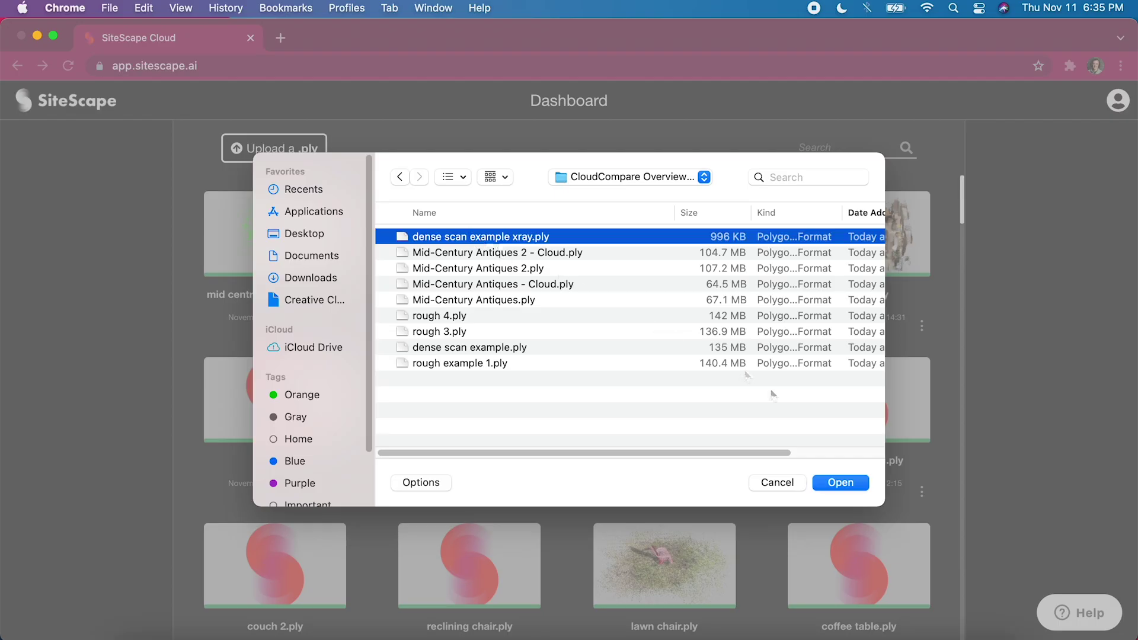
pyautogui.click(845, 482)
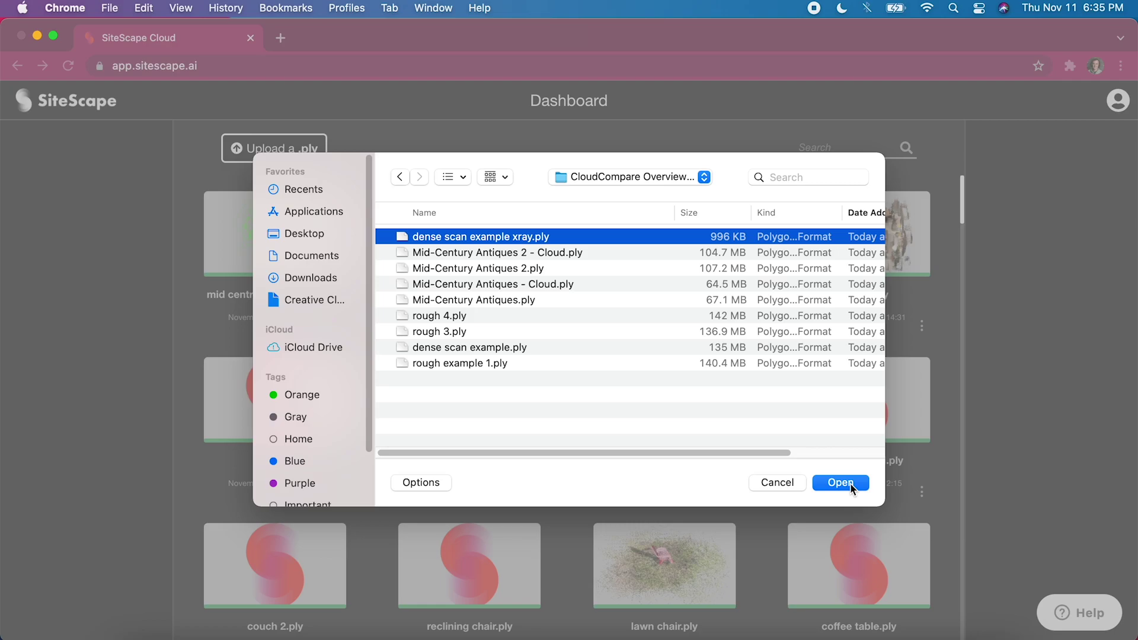
pyautogui.click(226, 257)
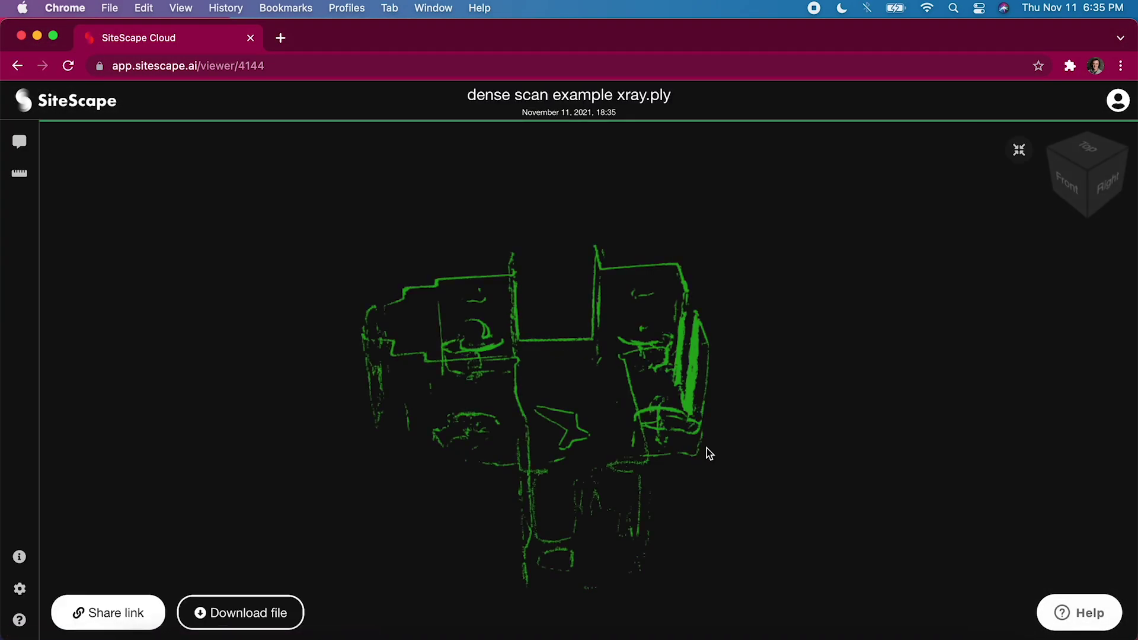
pyautogui.moveTo(706, 453); pyautogui.dragTo(737, 305)
pyautogui.click(20, 175)
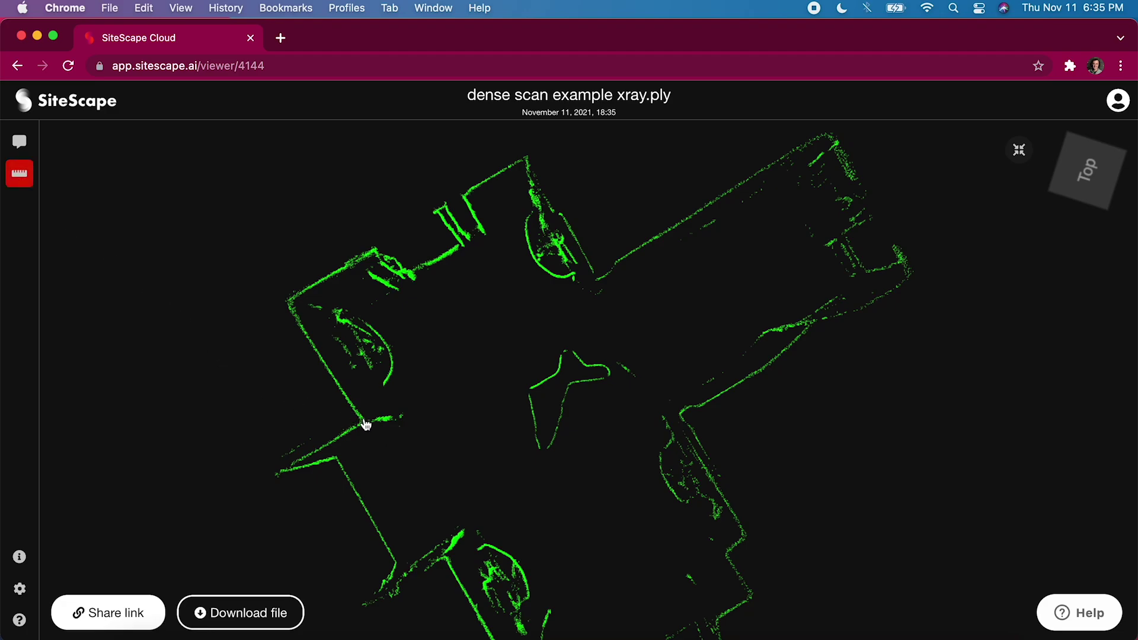